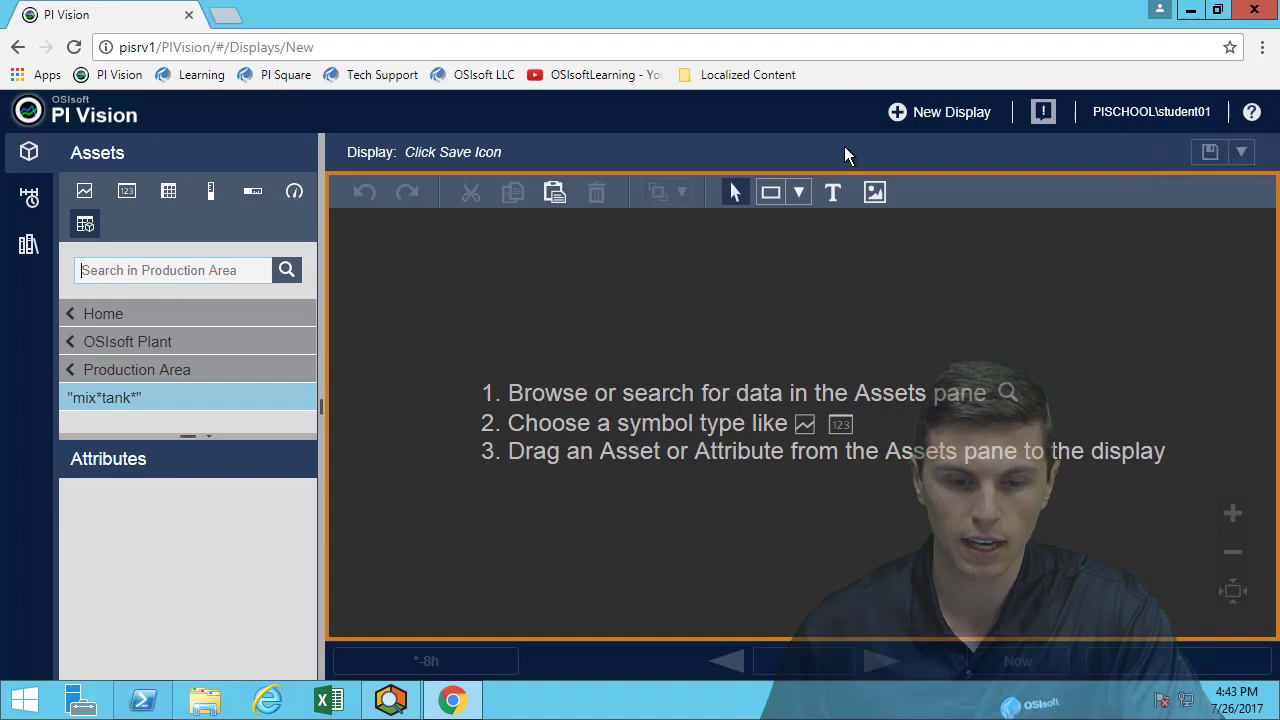
Go back up to the Home database list and scroll down to the PISRV1 server
{"action": "left_click", "coordinate": [126, 345]}
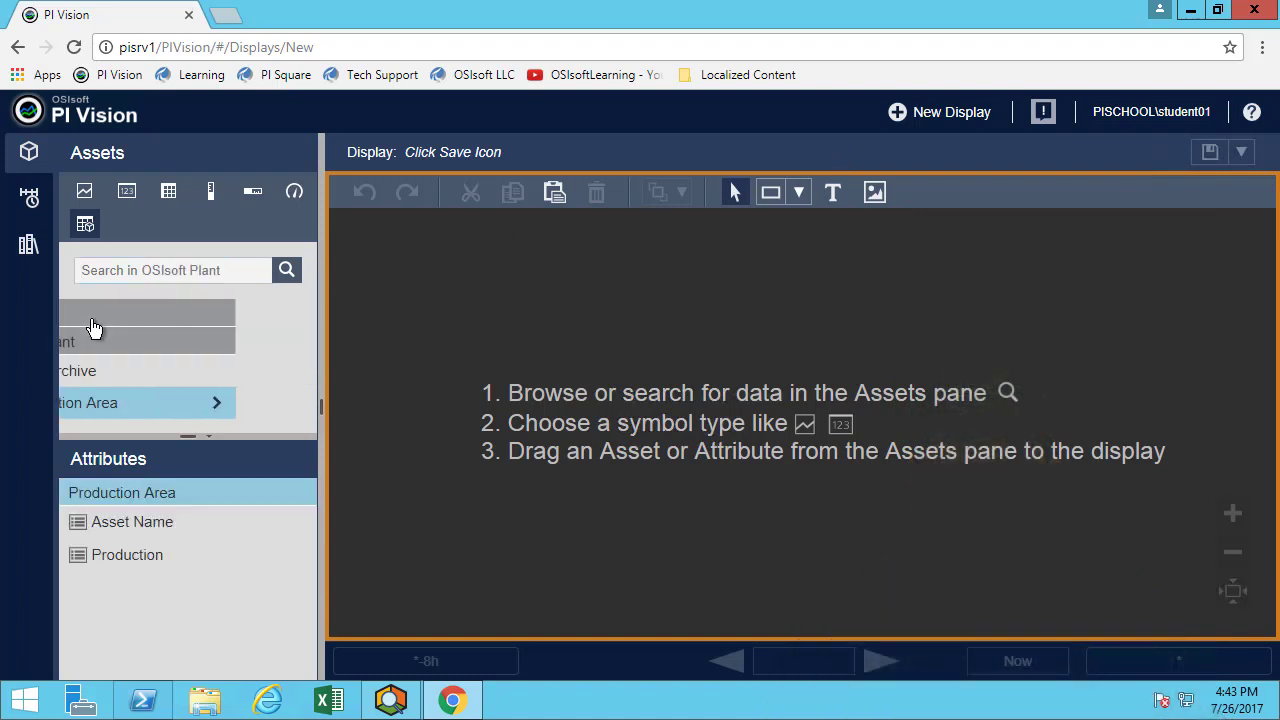
{"action": "left_click", "coordinate": [88, 318]}
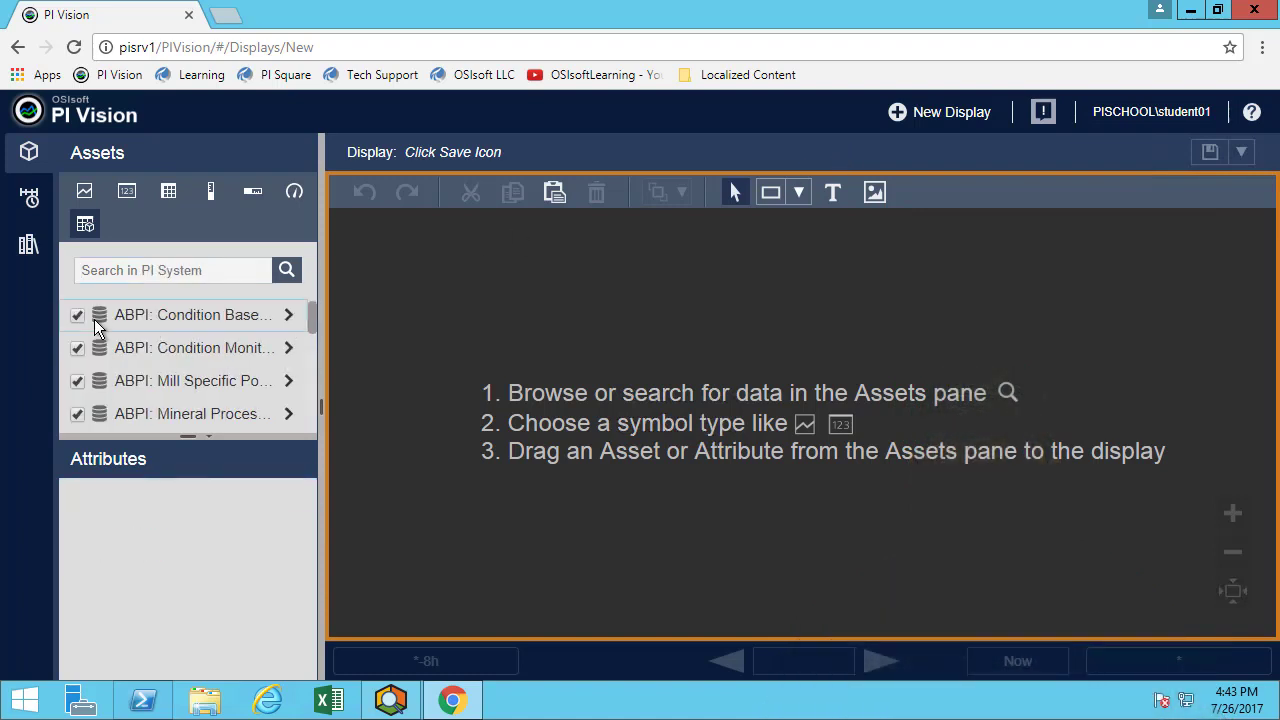
{"action": "scroll", "coordinate": [163, 337], "scroll_direction": "down", "scroll_amount": 1}
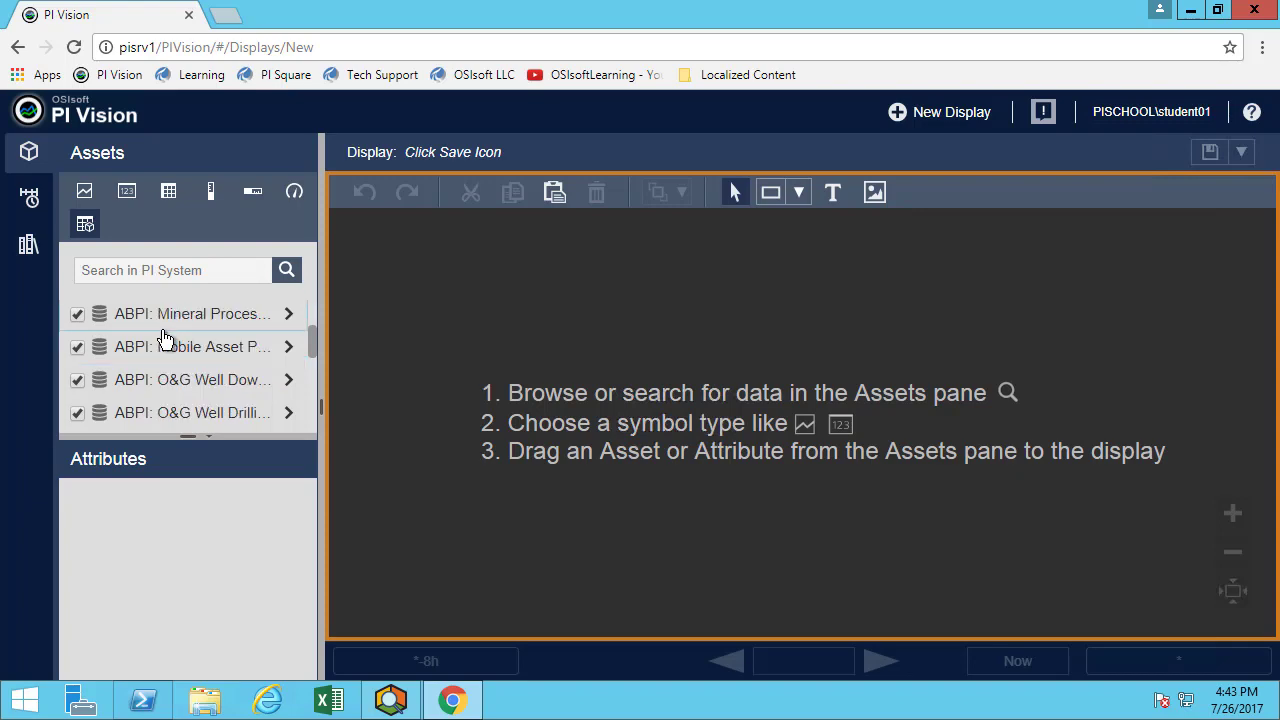
{"action": "scroll", "coordinate": [178, 360], "scroll_direction": "down", "scroll_amount": 1}
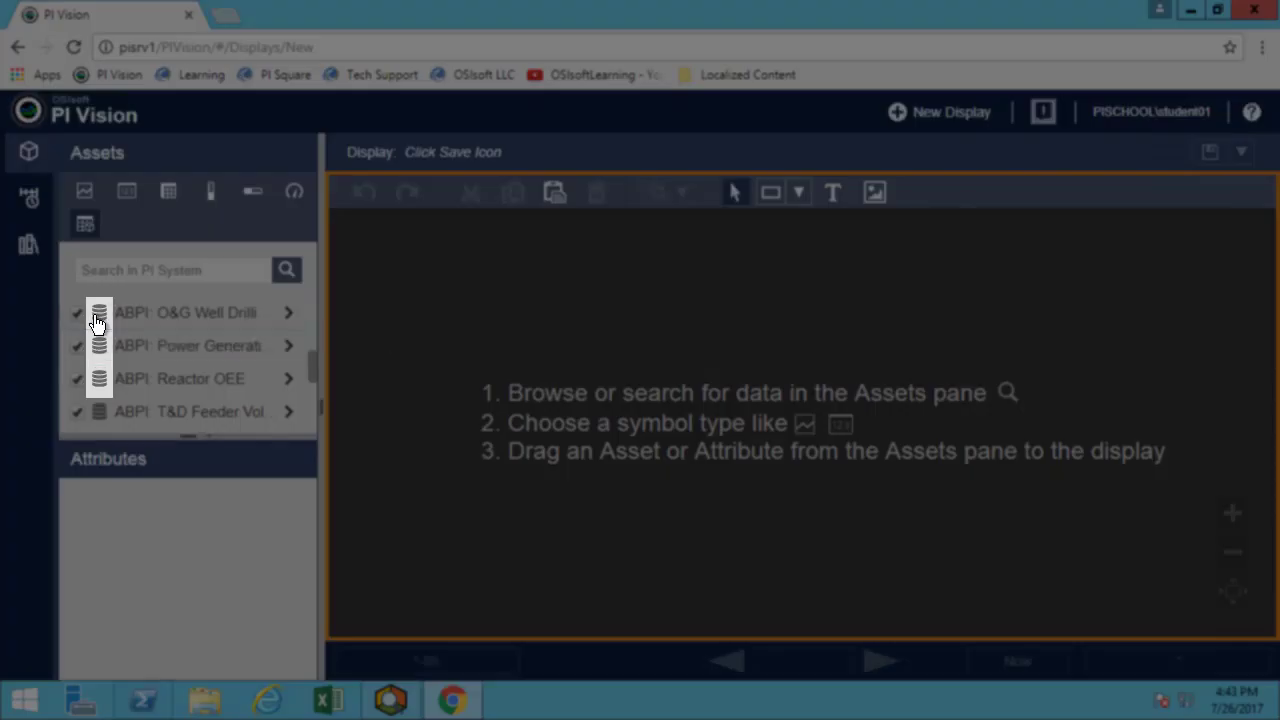
{"action": "scroll", "coordinate": [108, 328], "scroll_direction": "down", "scroll_amount": 2}
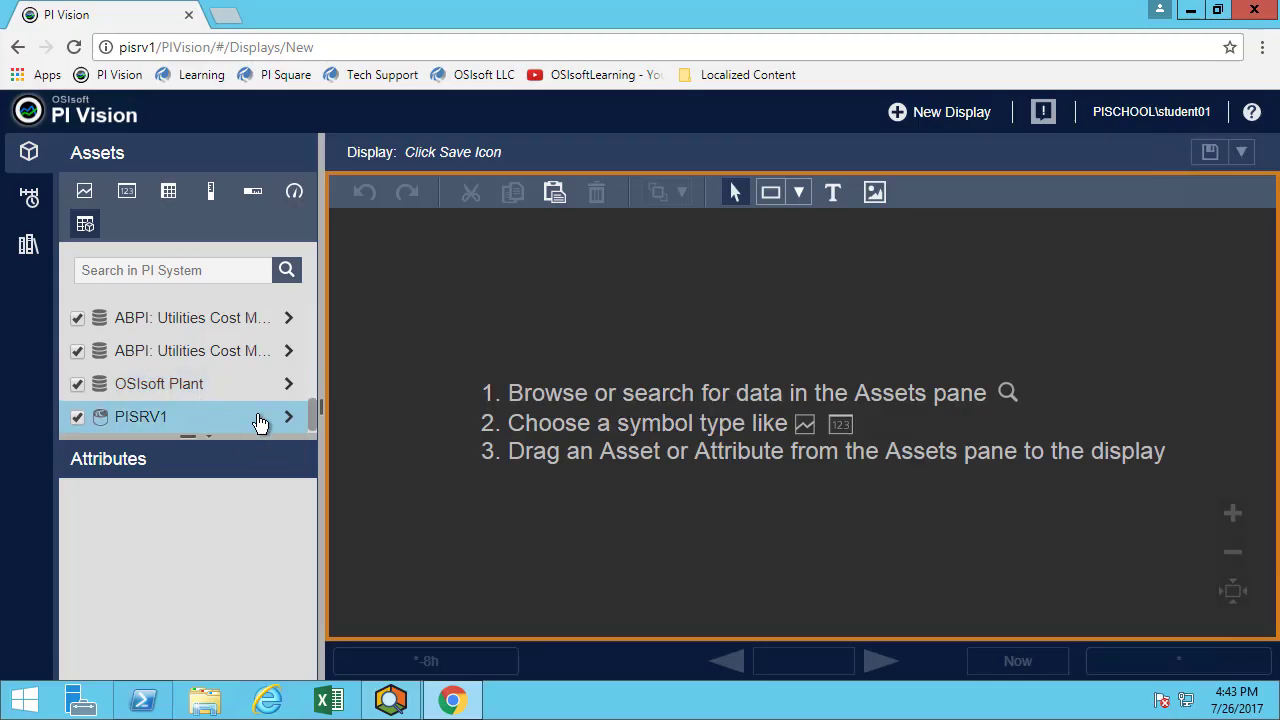
Search inside the PISRV1 data server for tags matching the wildcard *sinus*
{"action": "left_click", "coordinate": [280, 418]}
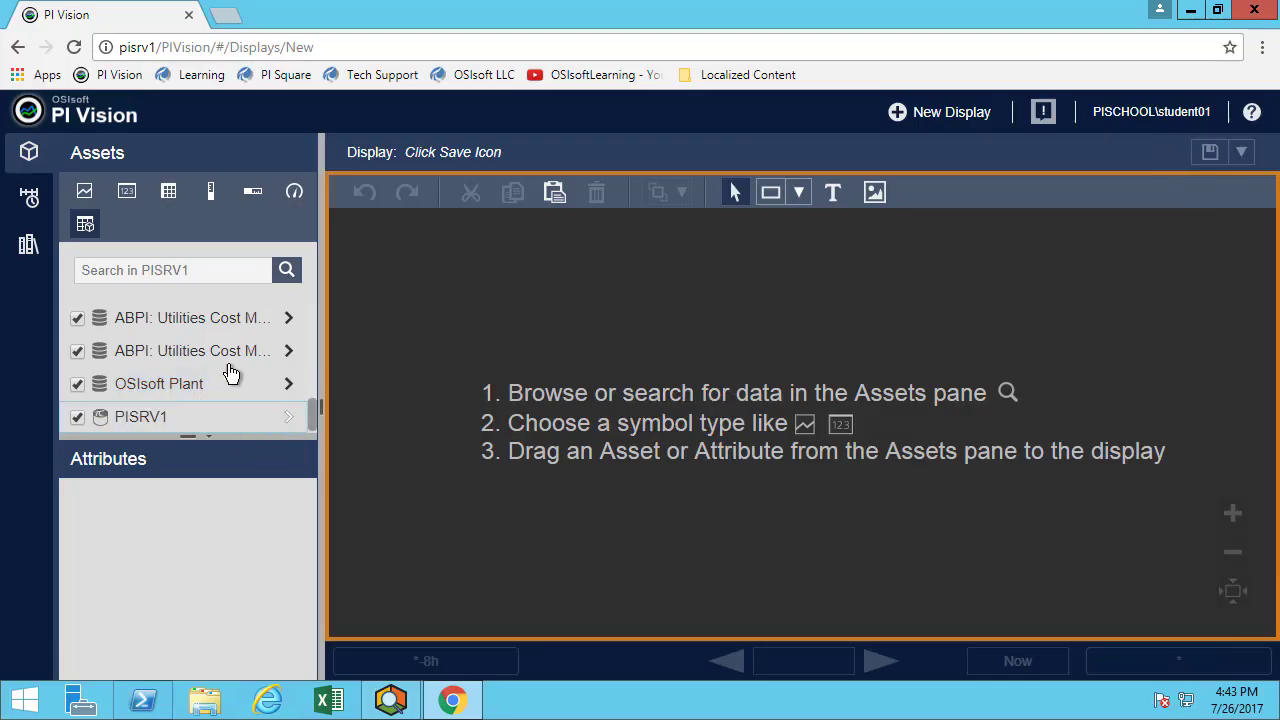
{"action": "left_click", "coordinate": [184, 269]}
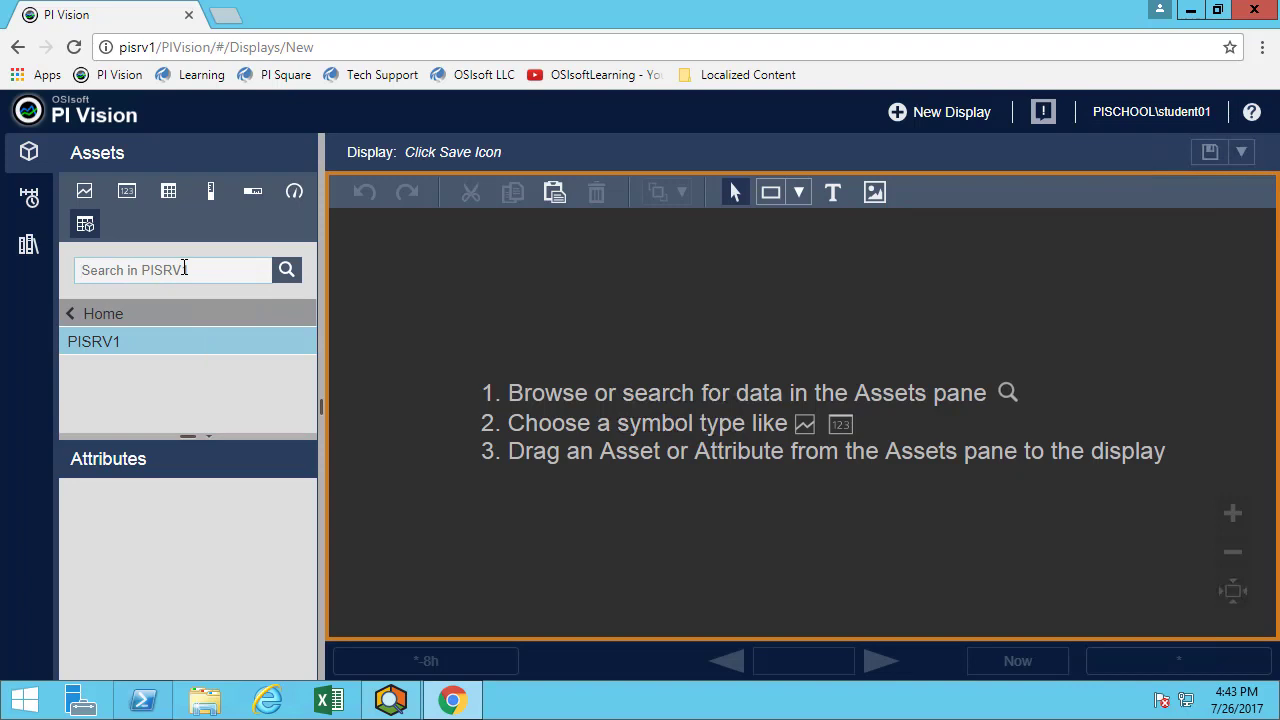
{"action": "type", "text": "1"}
{"action": "type", "text": "sin*"}
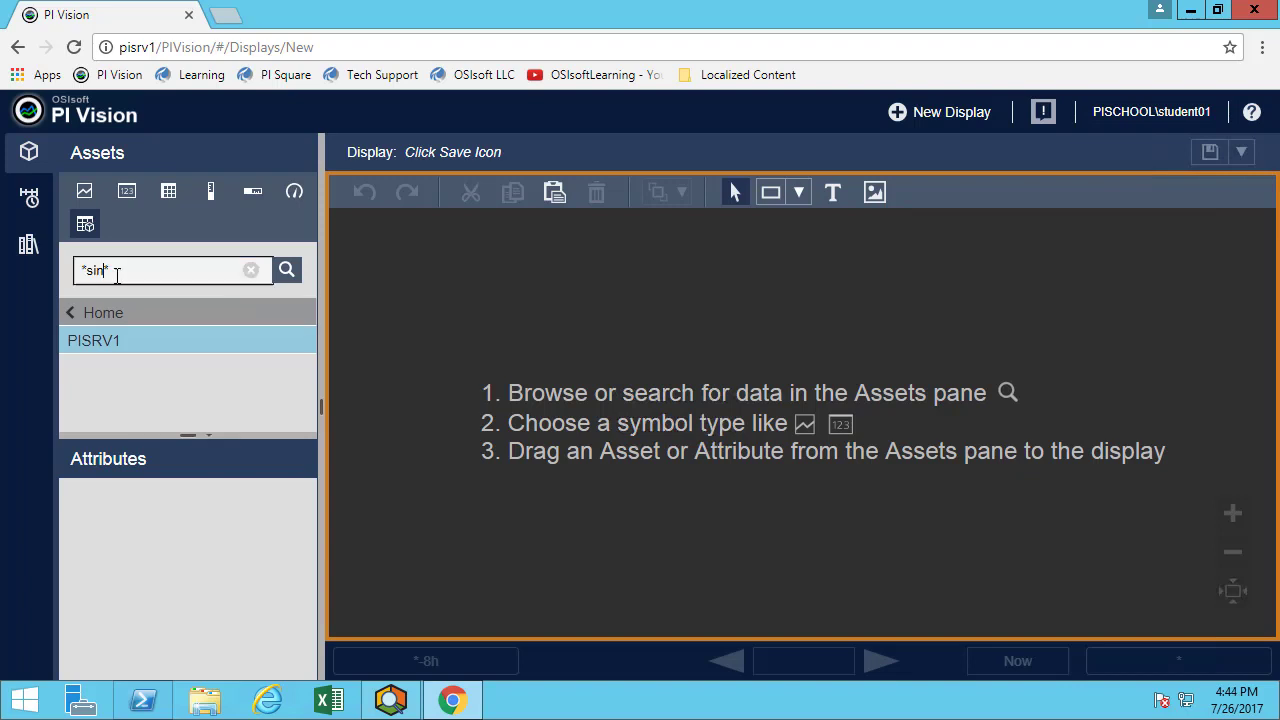
{"action": "left_click", "coordinate": [285, 271]}
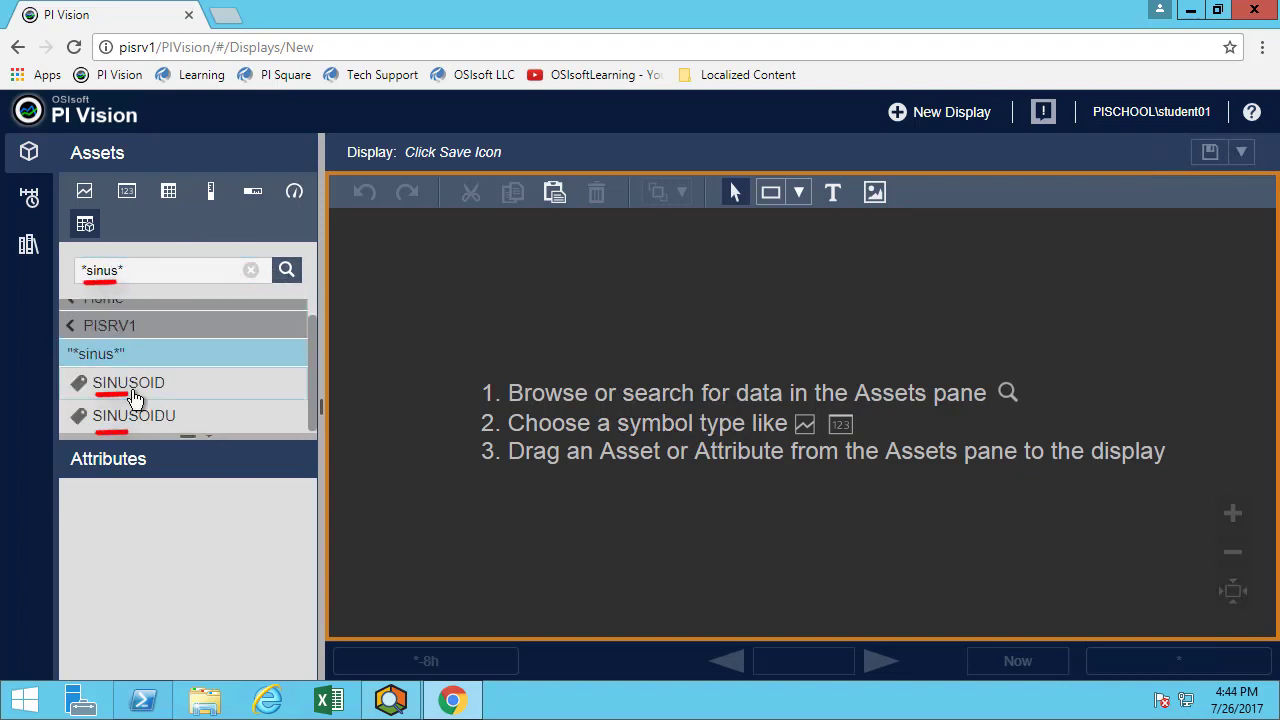
Select the SINUSOID and SINUSOIDU results, then clear the search box
{"action": "left_click", "coordinate": [132, 390]}
{"action": "left_click", "coordinate": [132, 416]}
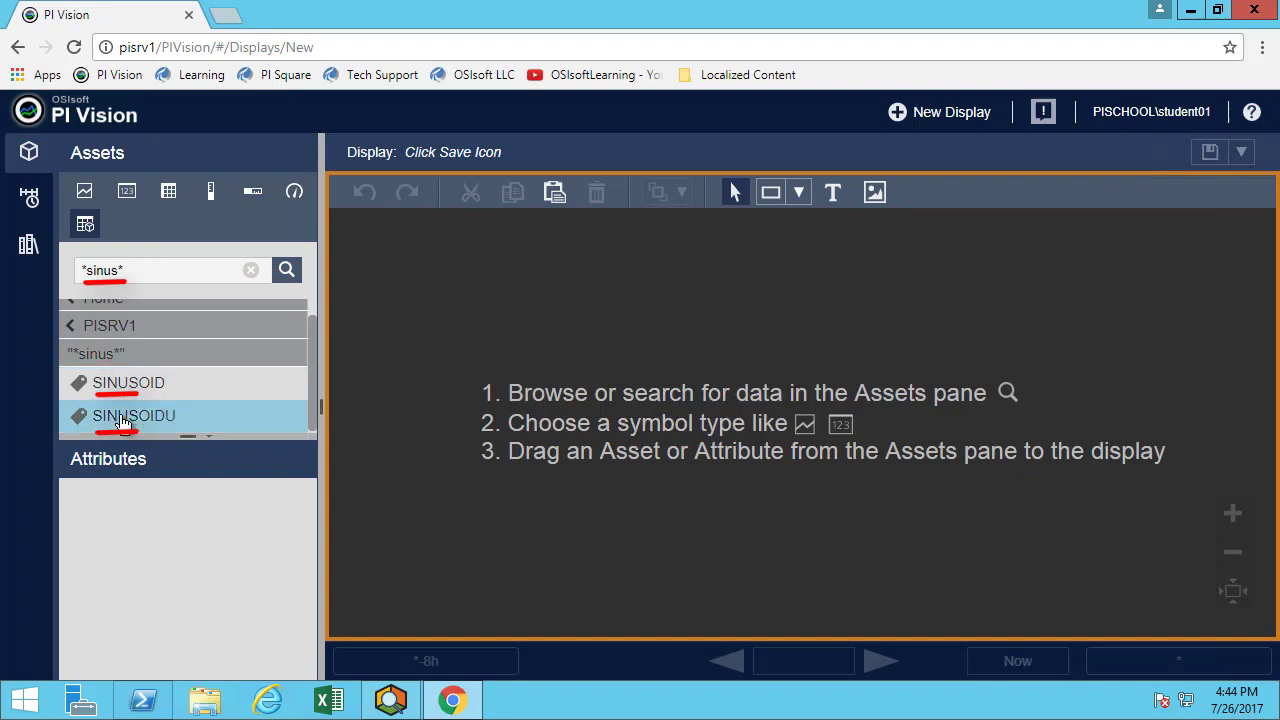
{"action": "left_click", "coordinate": [250, 270]}
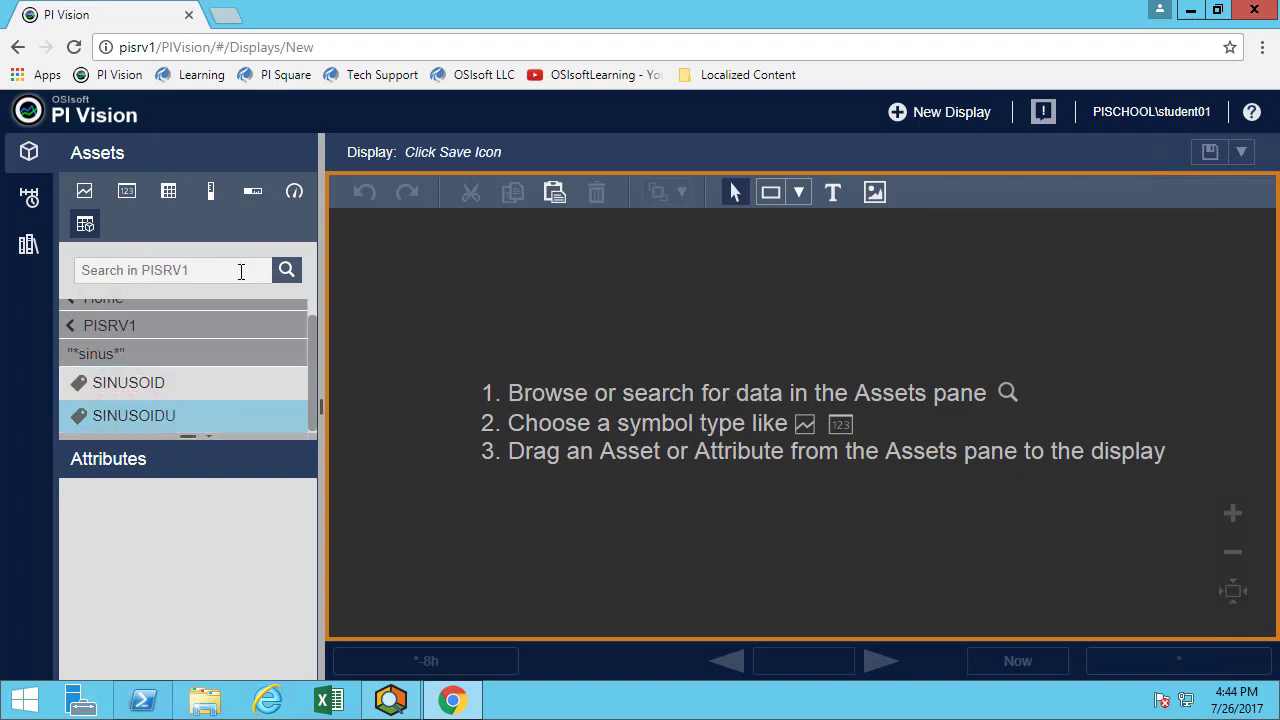
{"action": "scroll", "coordinate": [107, 348], "scroll_direction": "up", "scroll_amount": 1}
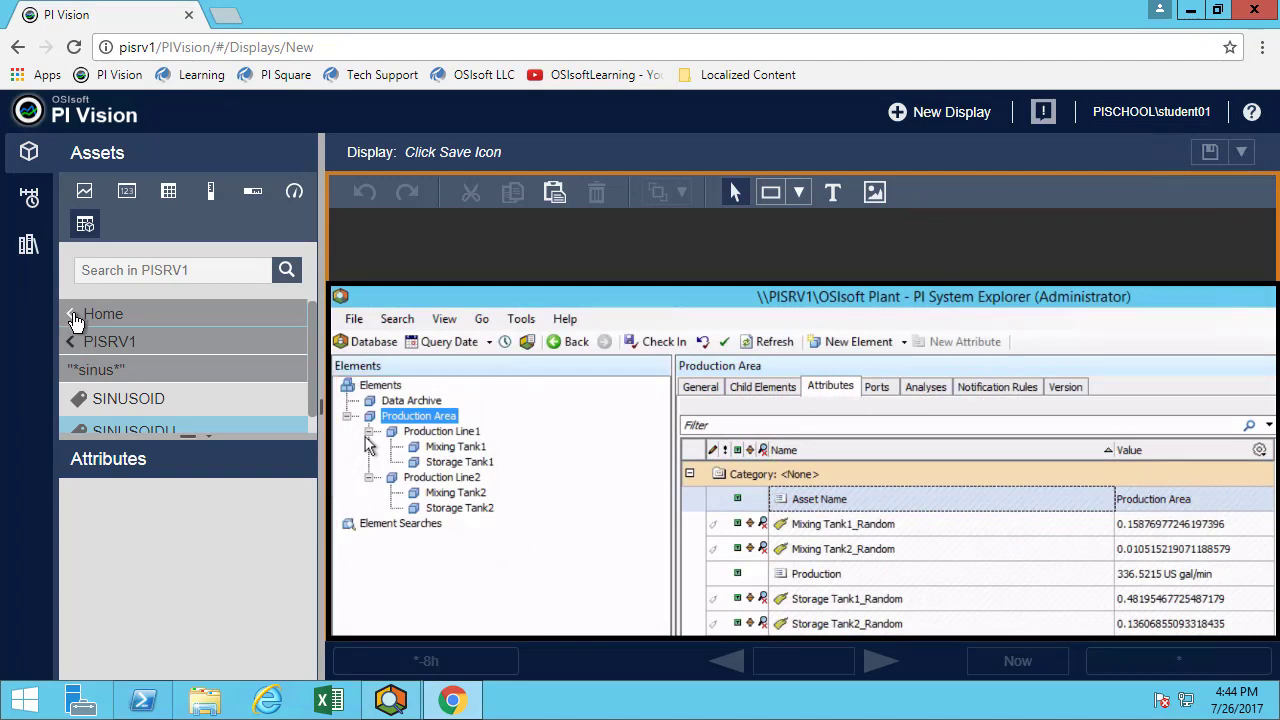
Browse from Home through OSIsoft Plant into Production Area to list Production Line1 and Line2
{"action": "left_click", "coordinate": [76, 317]}
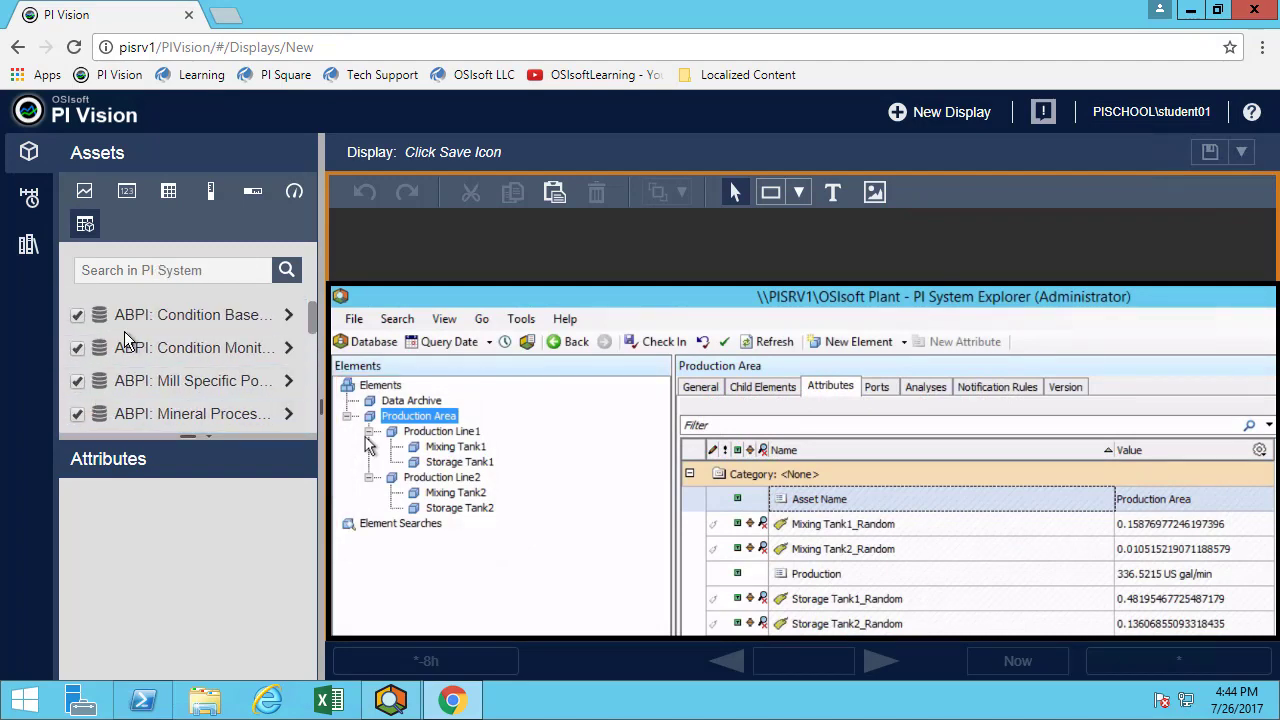
{"action": "scroll", "coordinate": [130, 345], "scroll_direction": "down", "scroll_amount": 8}
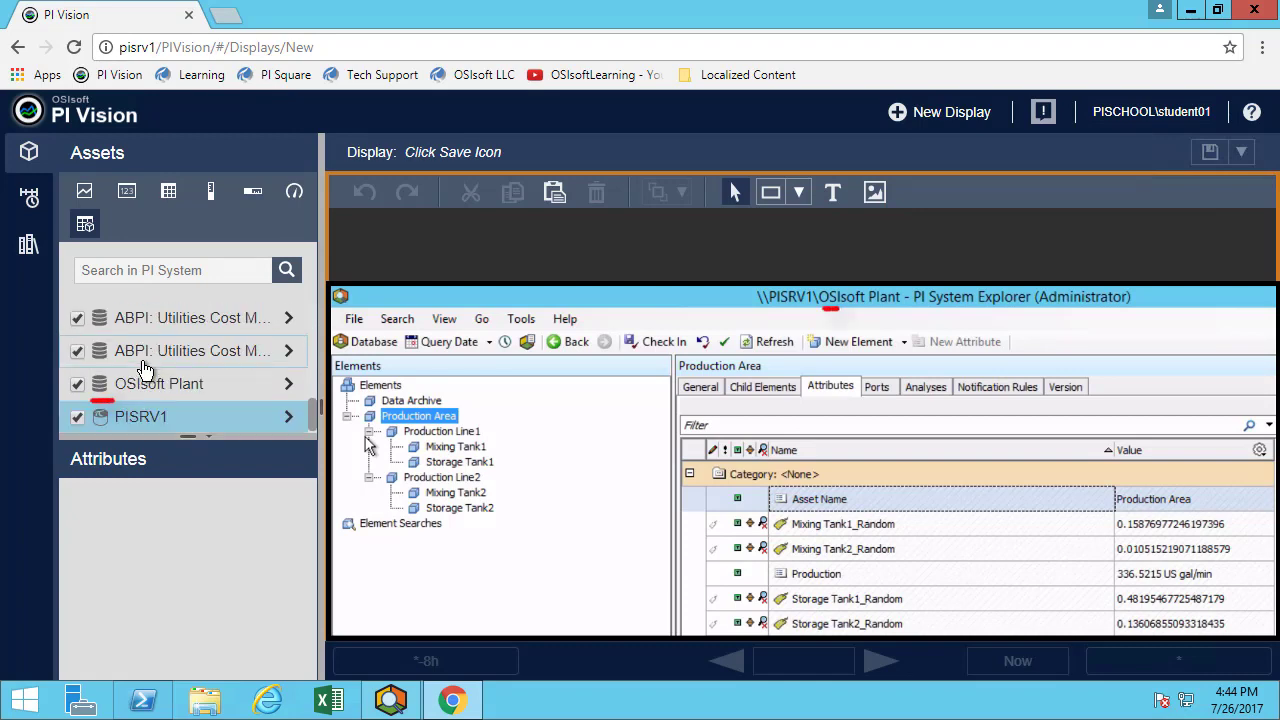
{"action": "left_click", "coordinate": [287, 393]}
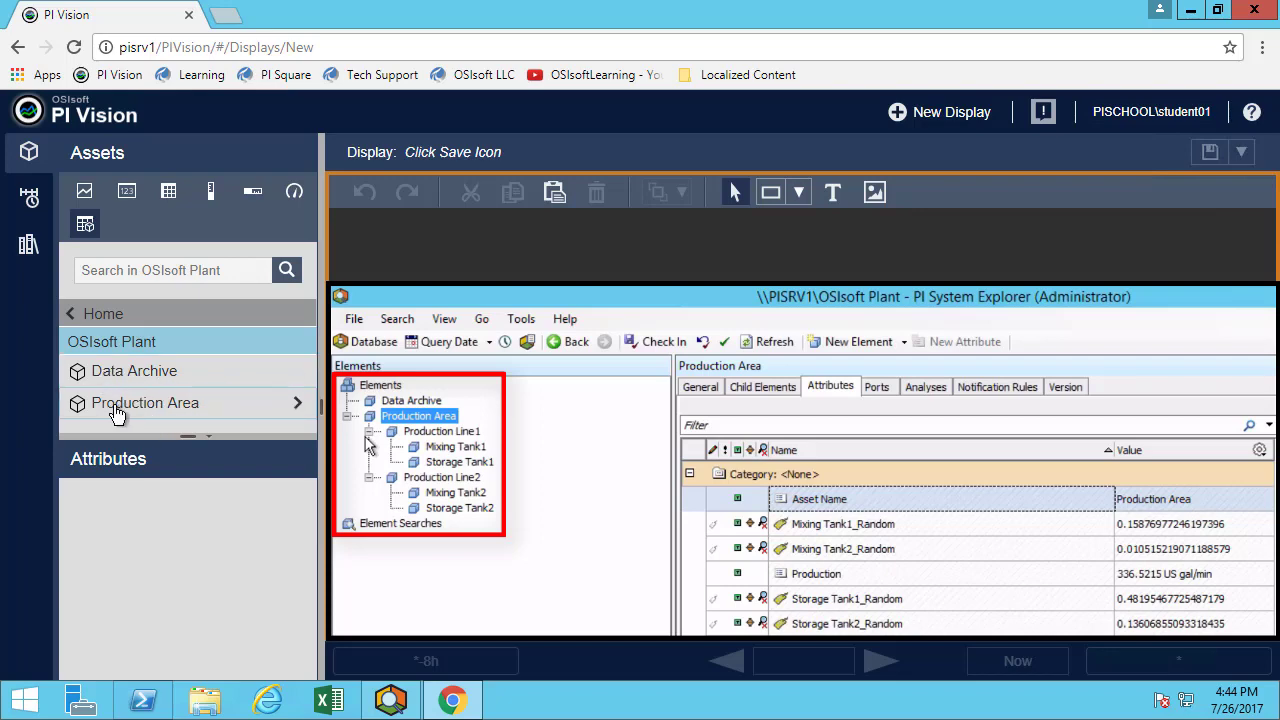
{"action": "left_click", "coordinate": [293, 410]}
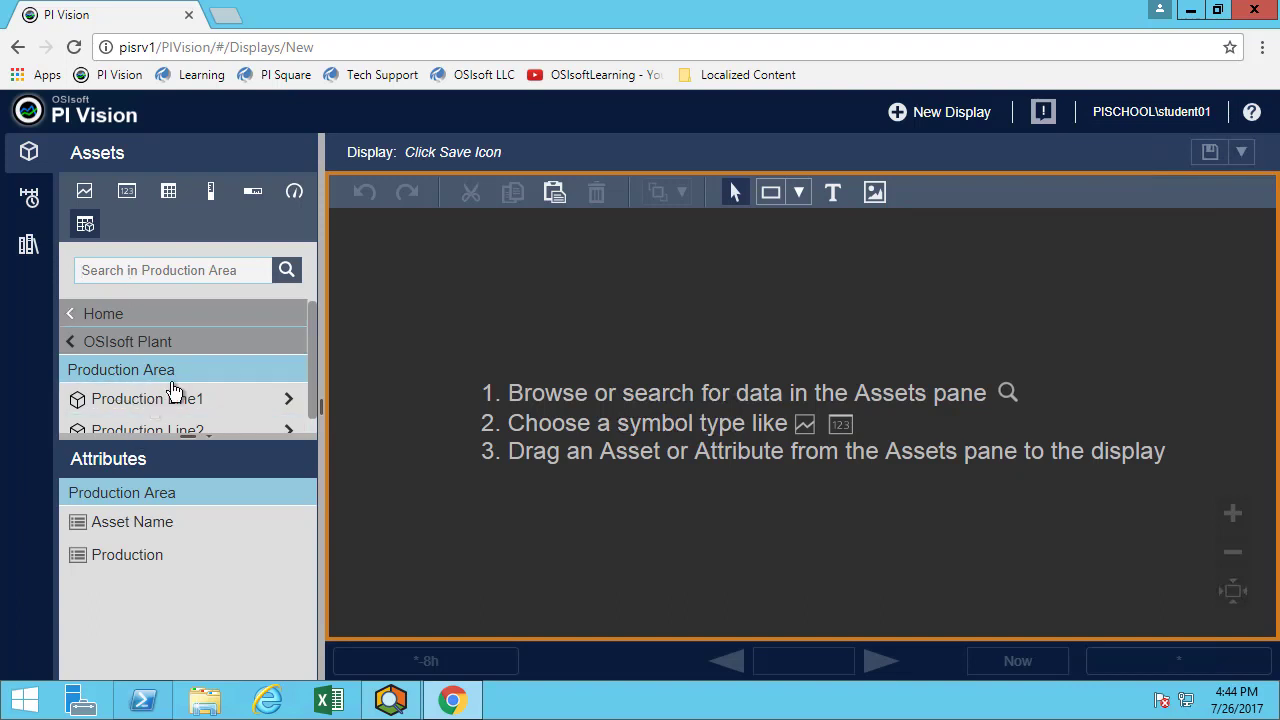
Look inside Production Line1, then return to the Production Area level
{"action": "left_click", "coordinate": [277, 404]}
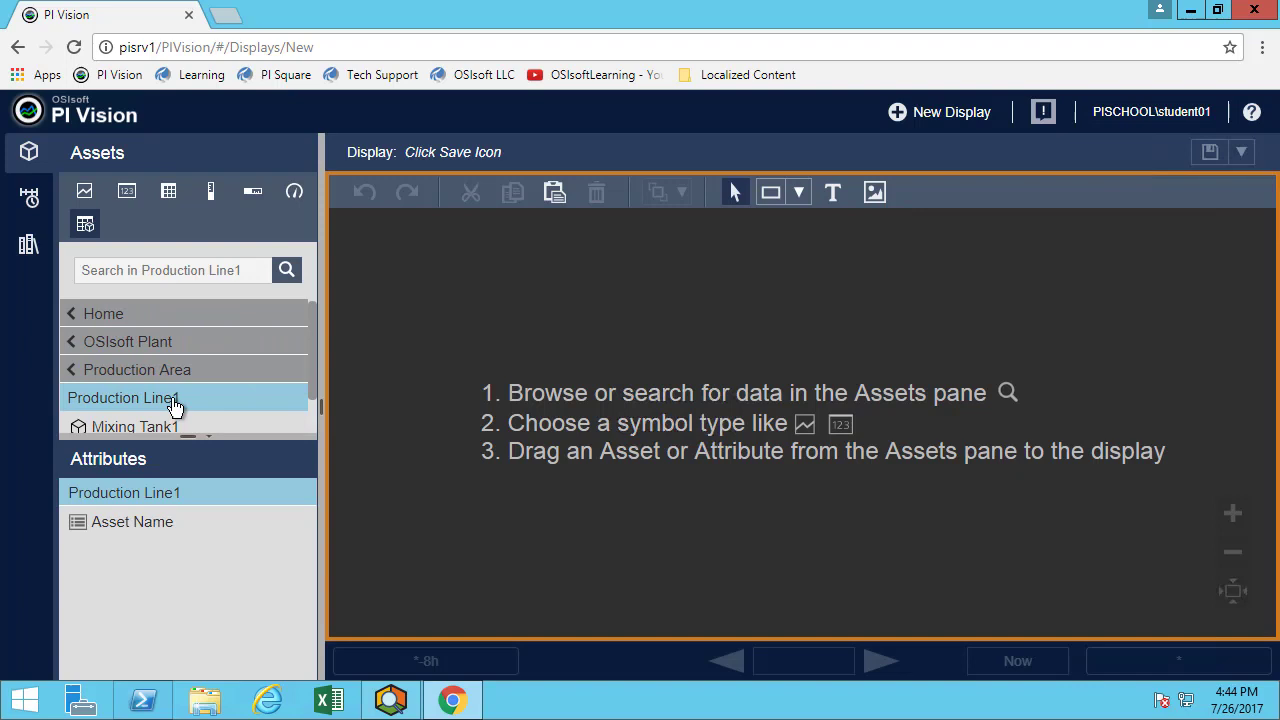
{"action": "scroll", "coordinate": [160, 410], "scroll_direction": "down", "scroll_amount": 1}
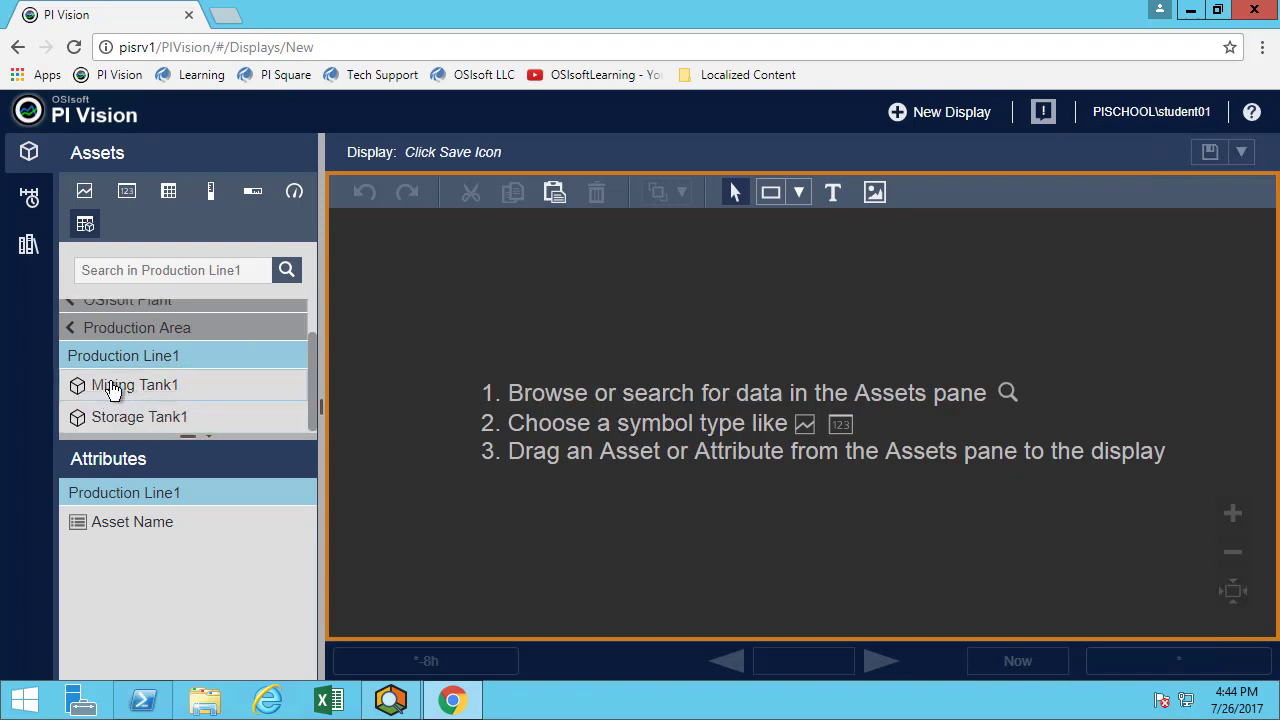
{"action": "left_click", "coordinate": [76, 330]}
Search Production Area for 'mixin', listing Mixing Tank1 and Mixing Tank2
{"action": "left_click", "coordinate": [92, 272]}
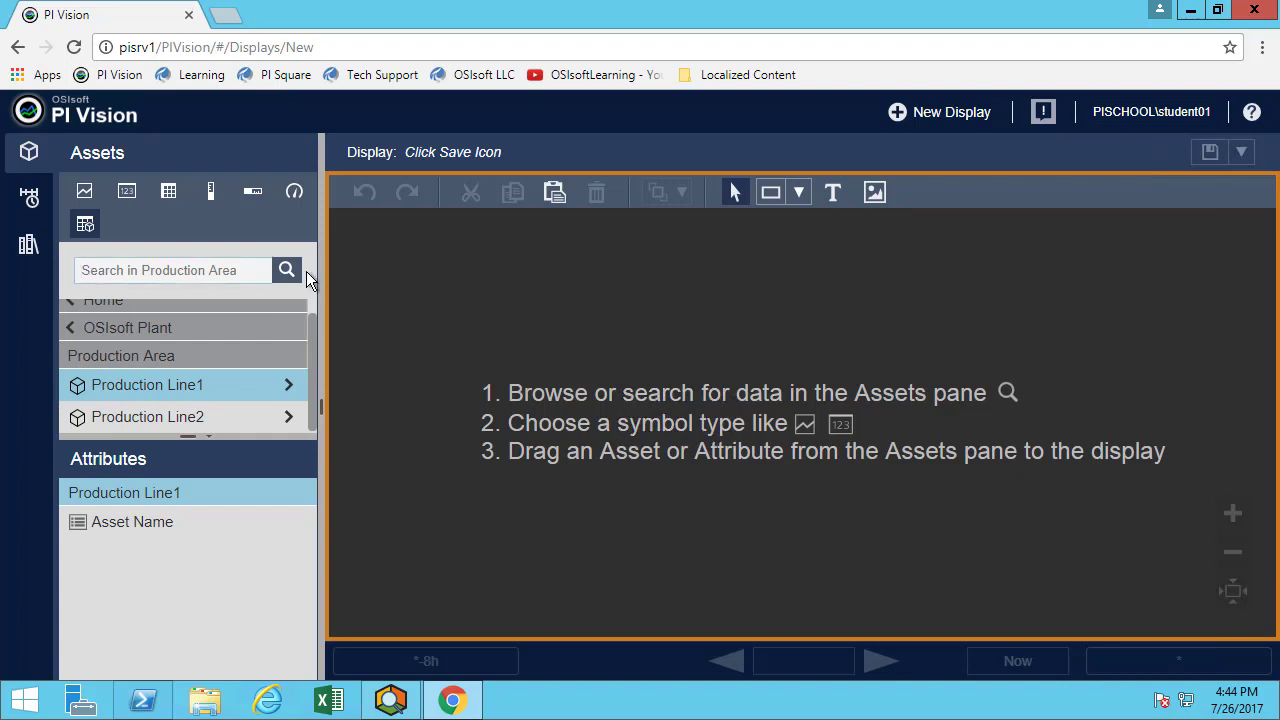
{"action": "type", "text": "mixin"}
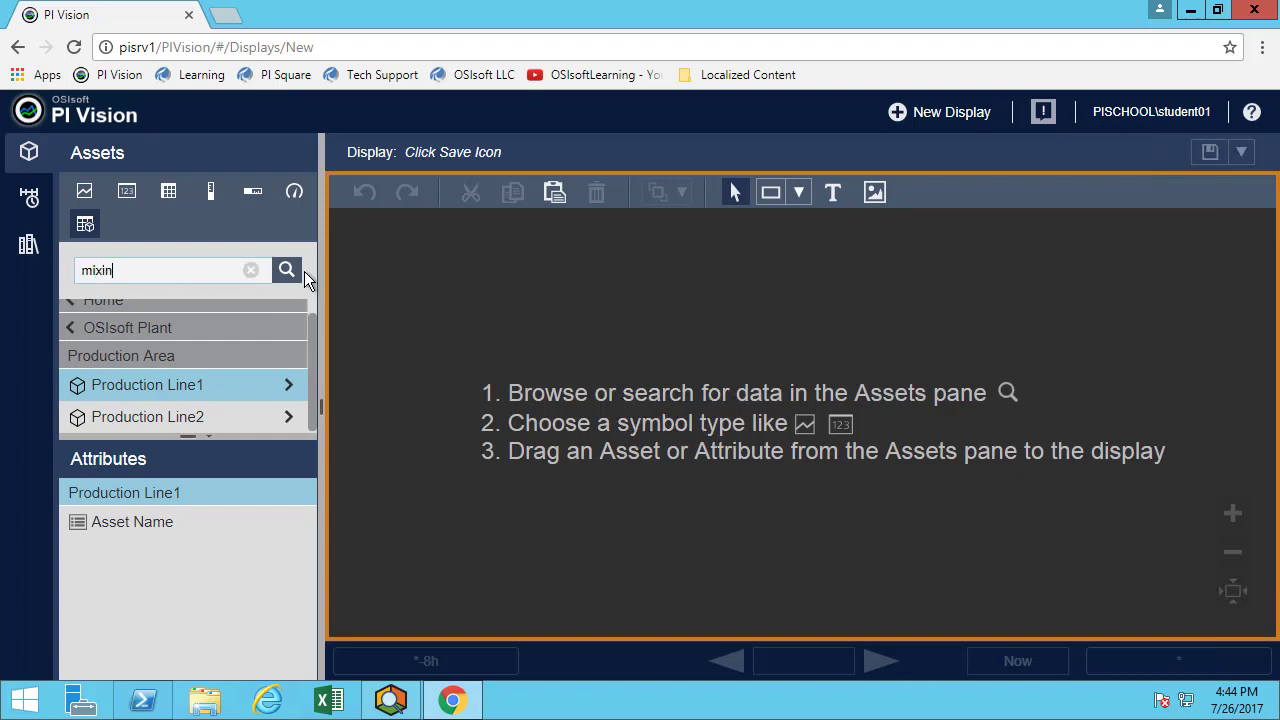
{"action": "left_click", "coordinate": [285, 271]}
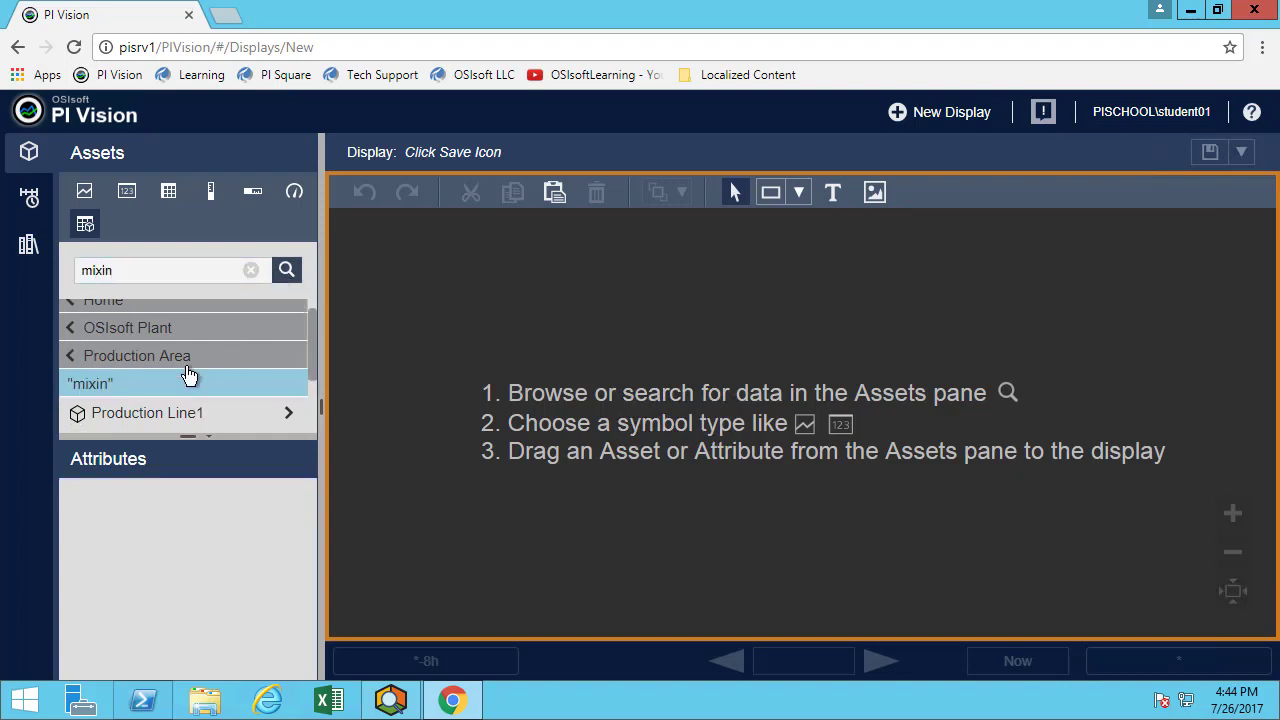
{"action": "scroll", "coordinate": [182, 403], "scroll_direction": "down", "scroll_amount": 2}
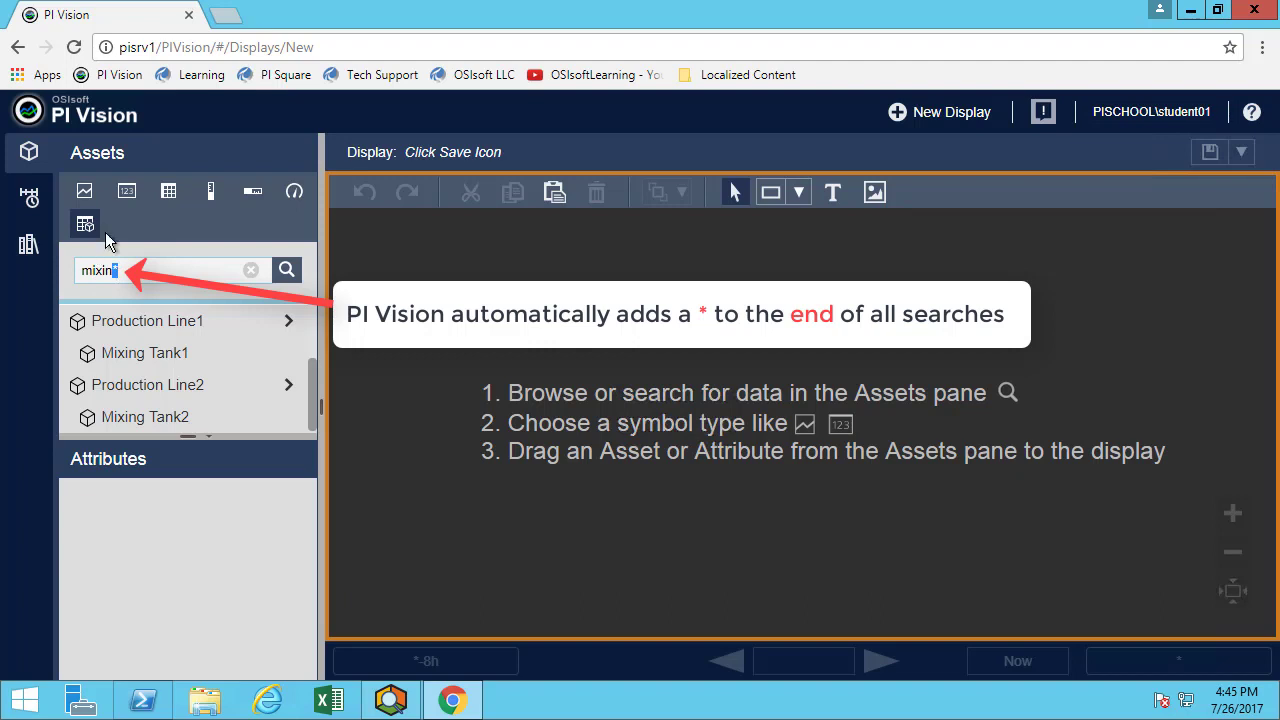
Extend the search text to 'mixin*Tank' and run the search
{"action": "left_click_drag", "start_coordinate": [120, 270], "coordinate": [76, 270]}
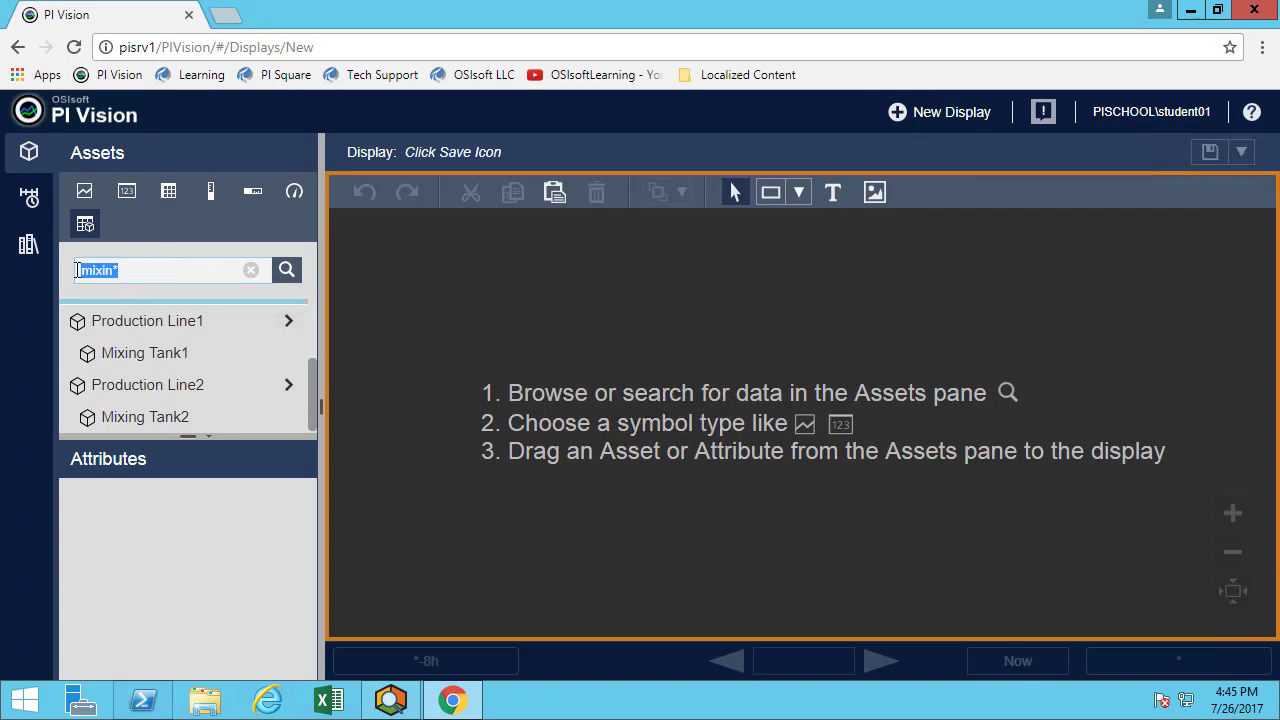
{"action": "left_click", "coordinate": [135, 272]}
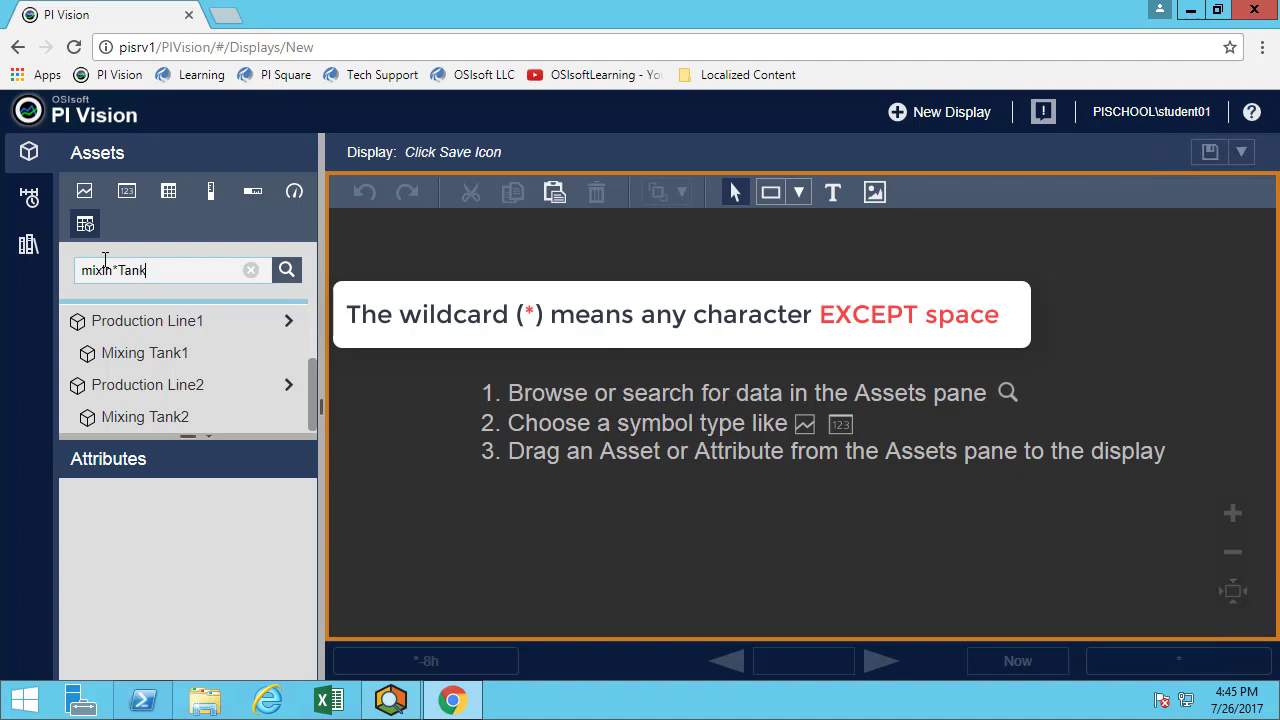
{"action": "left_click", "coordinate": [286, 270]}
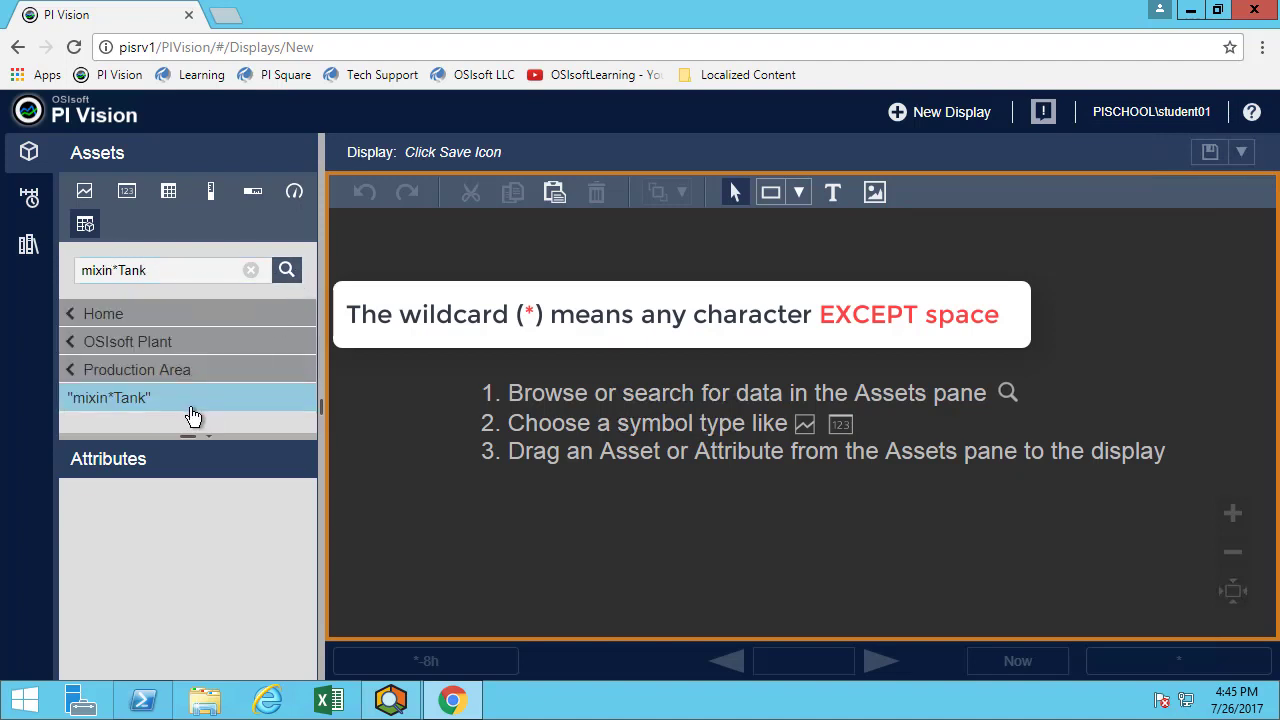
Search for 'mixin* Tank' with a space, again finding Mixing Tank1 and Tank2
{"action": "left_click", "coordinate": [121, 265]}
{"action": "left_click", "coordinate": [287, 280]}
{"action": "scroll", "coordinate": [268, 390], "scroll_direction": "down", "scroll_amount": 2}
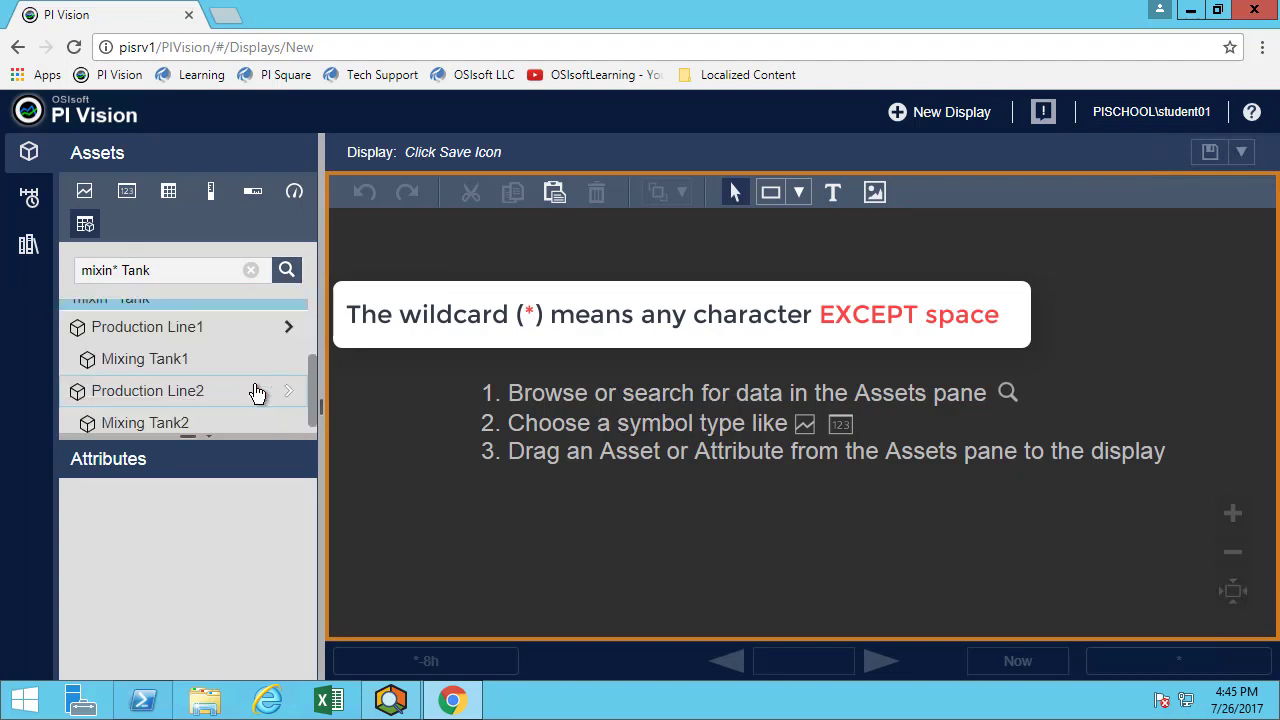
{"action": "left_click", "coordinate": [119, 270]}
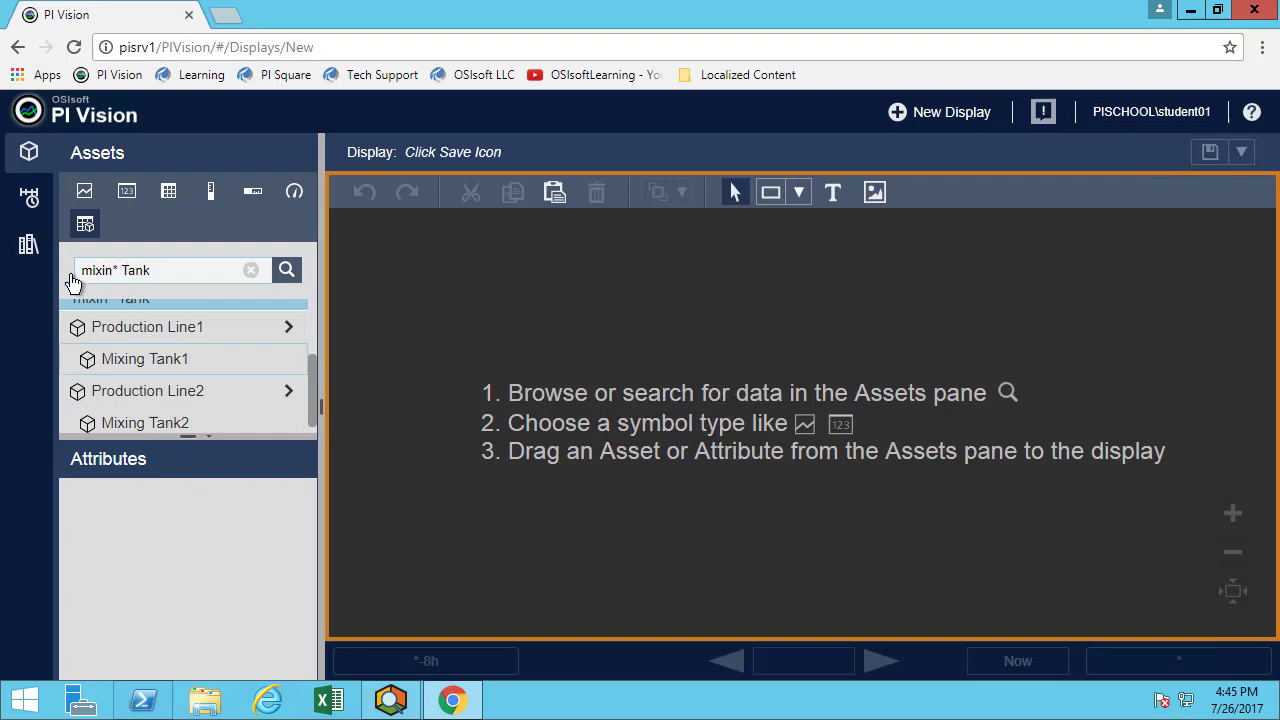
Search for '* Tank' to list tanks with Tank Volume, then trim the text to 'Tank'
{"action": "key", "text": "BackSpace"}
{"action": "key", "text": "BackSpace"}
{"action": "key", "text": "BackSpace"}
{"action": "key", "text": "BackSpace"}
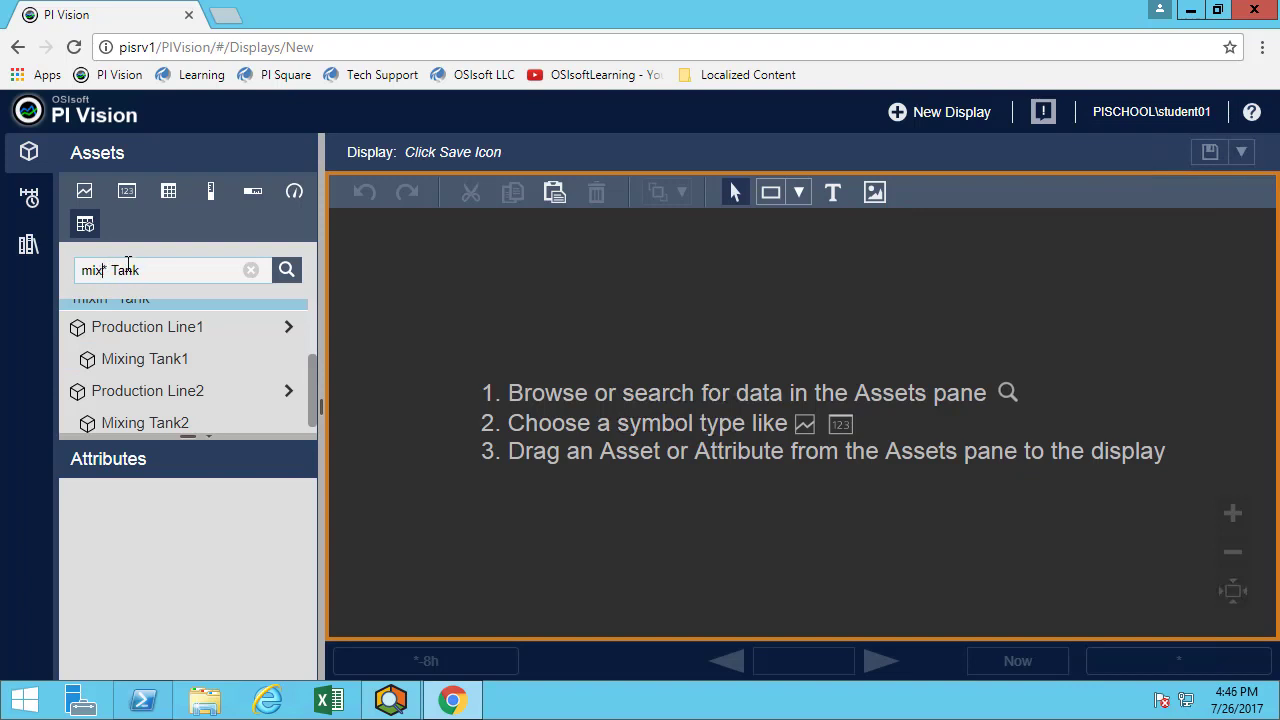
{"action": "key", "text": "BackSpace"}
{"action": "left_click", "coordinate": [287, 270]}
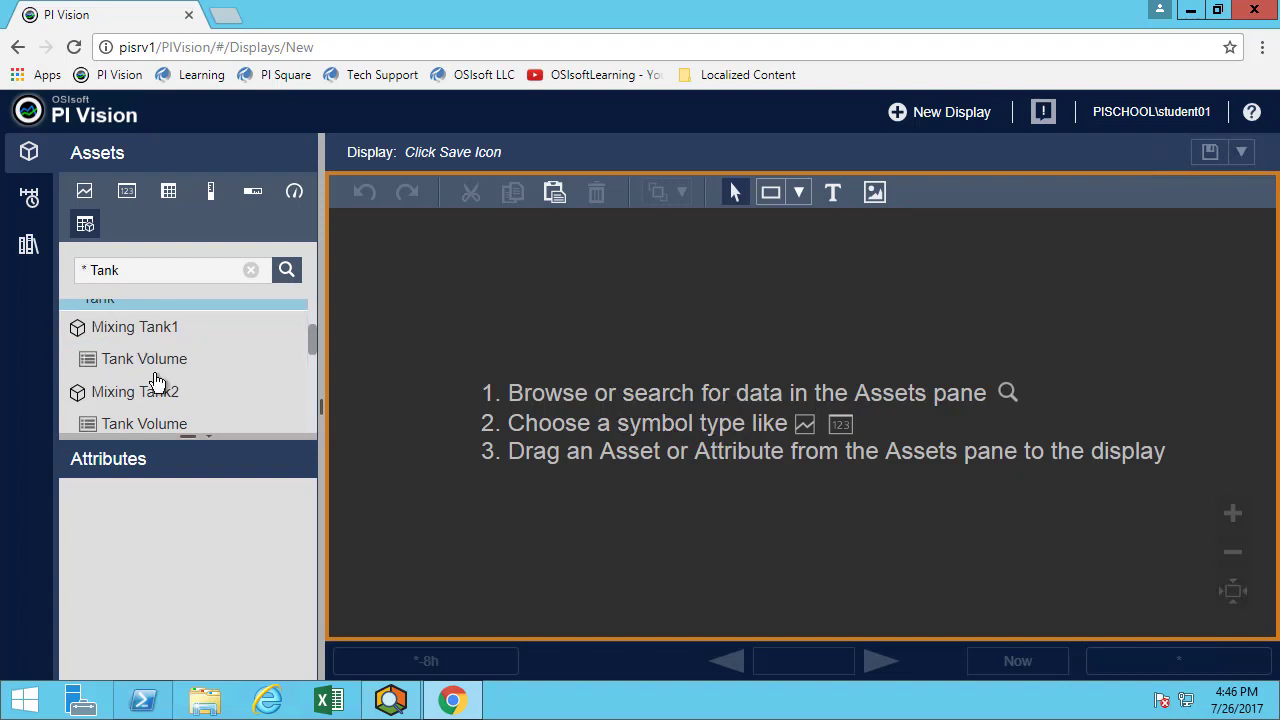
{"action": "scroll", "coordinate": [155, 377], "scroll_direction": "down", "scroll_amount": 1}
{"action": "scroll", "coordinate": [152, 374], "scroll_direction": "down", "scroll_amount": 1}
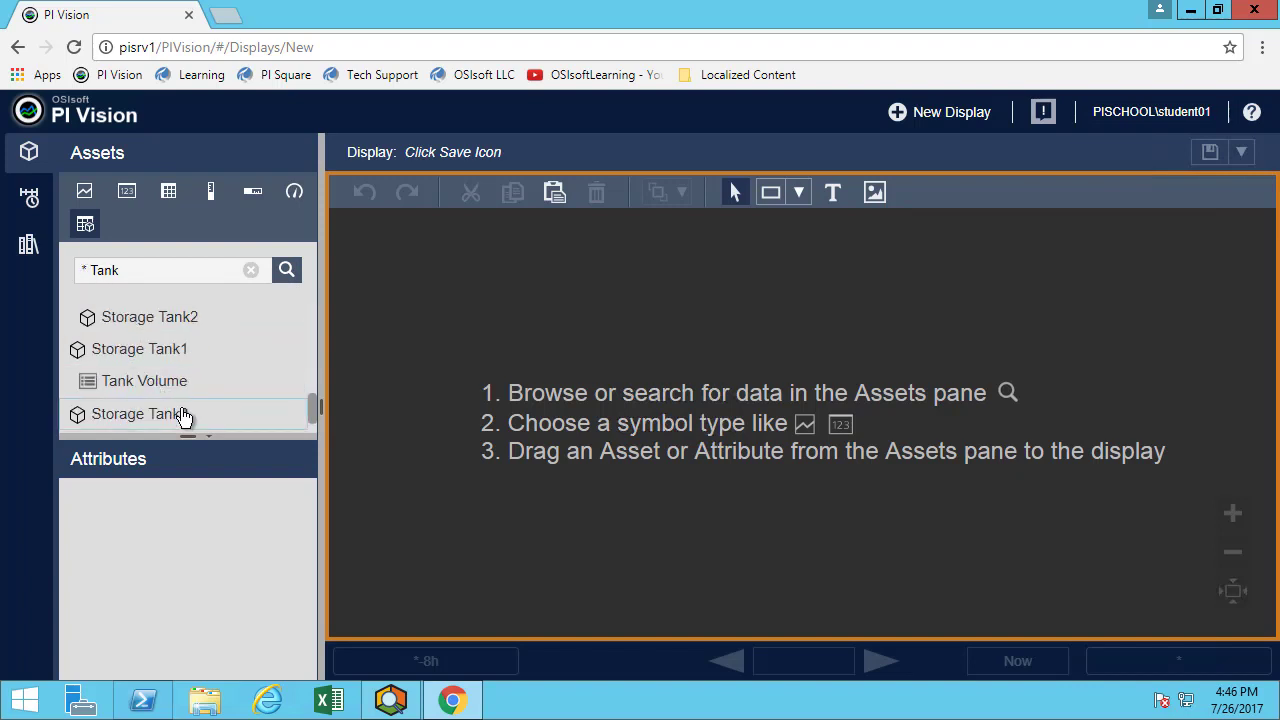
{"action": "scroll", "coordinate": [150, 380], "scroll_direction": "up", "scroll_amount": 2}
{"action": "left_click", "coordinate": [97, 272]}
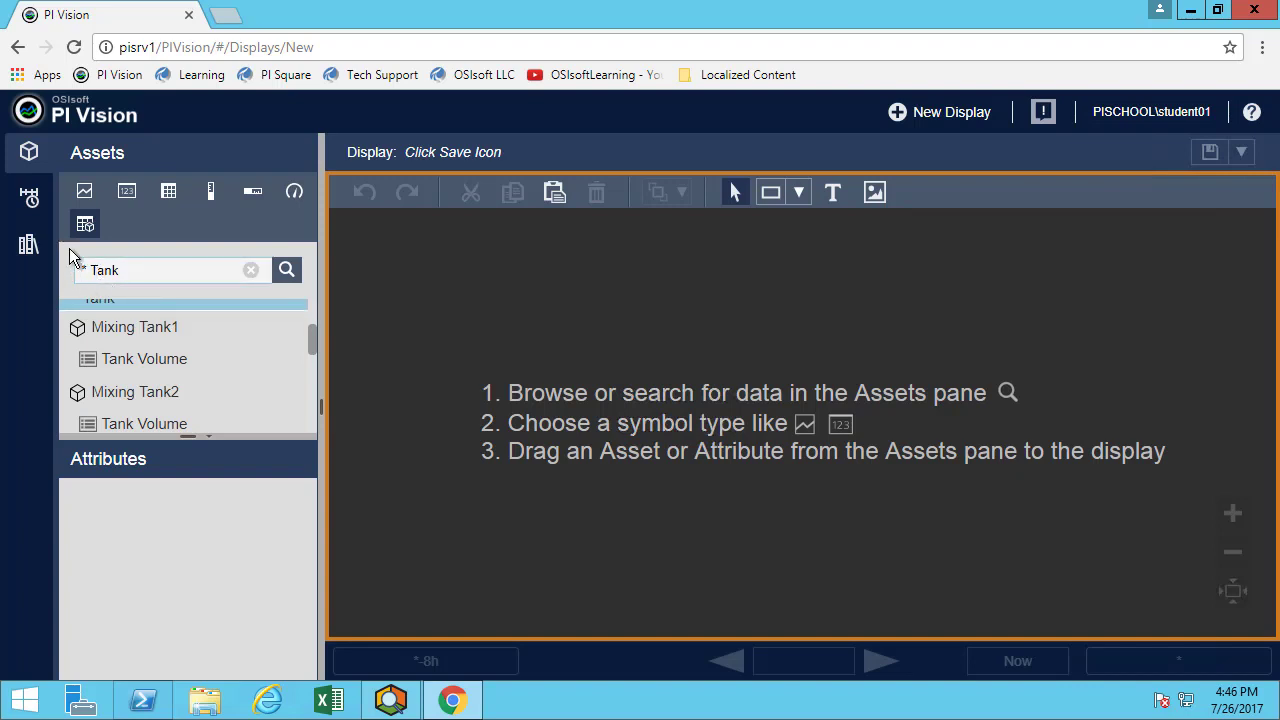
{"action": "key", "text": "Delete"}
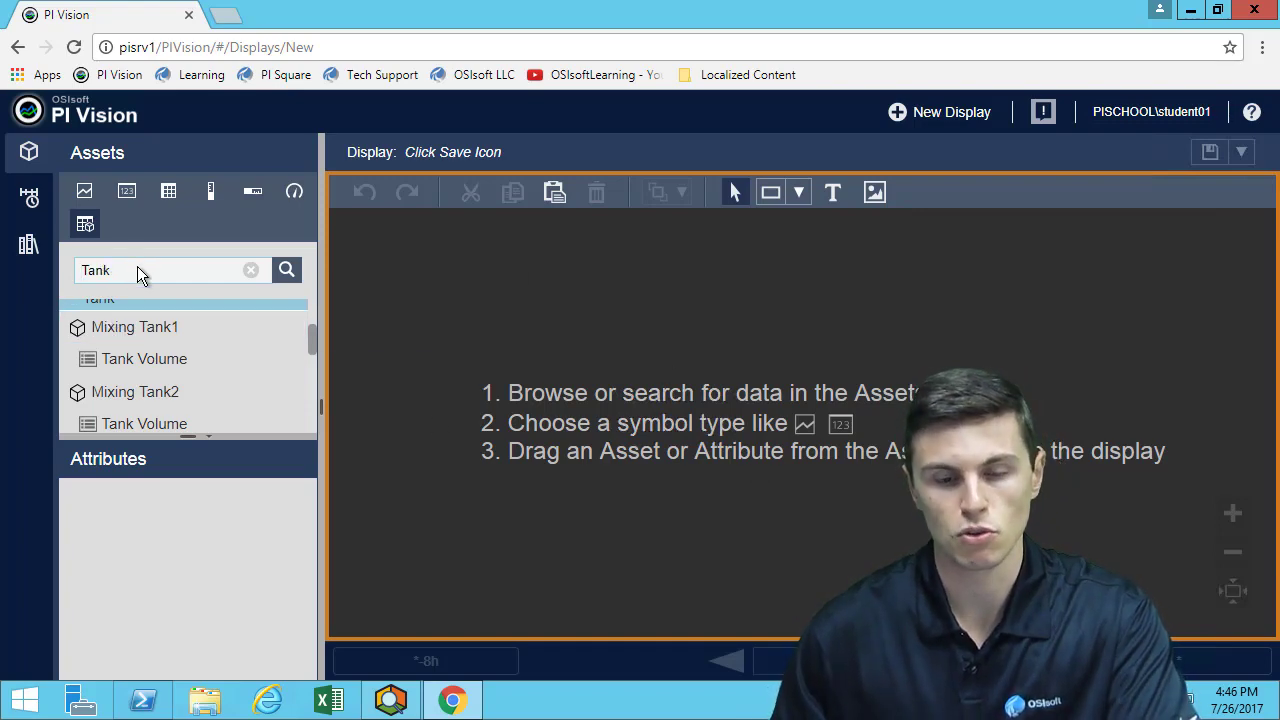
Search for '*Tank*', listing Mixing Tank1 and Storage Tank1 with their Tank Volume attribute
{"action": "left_click", "coordinate": [139, 267]}
{"action": "type", "text": "*"}
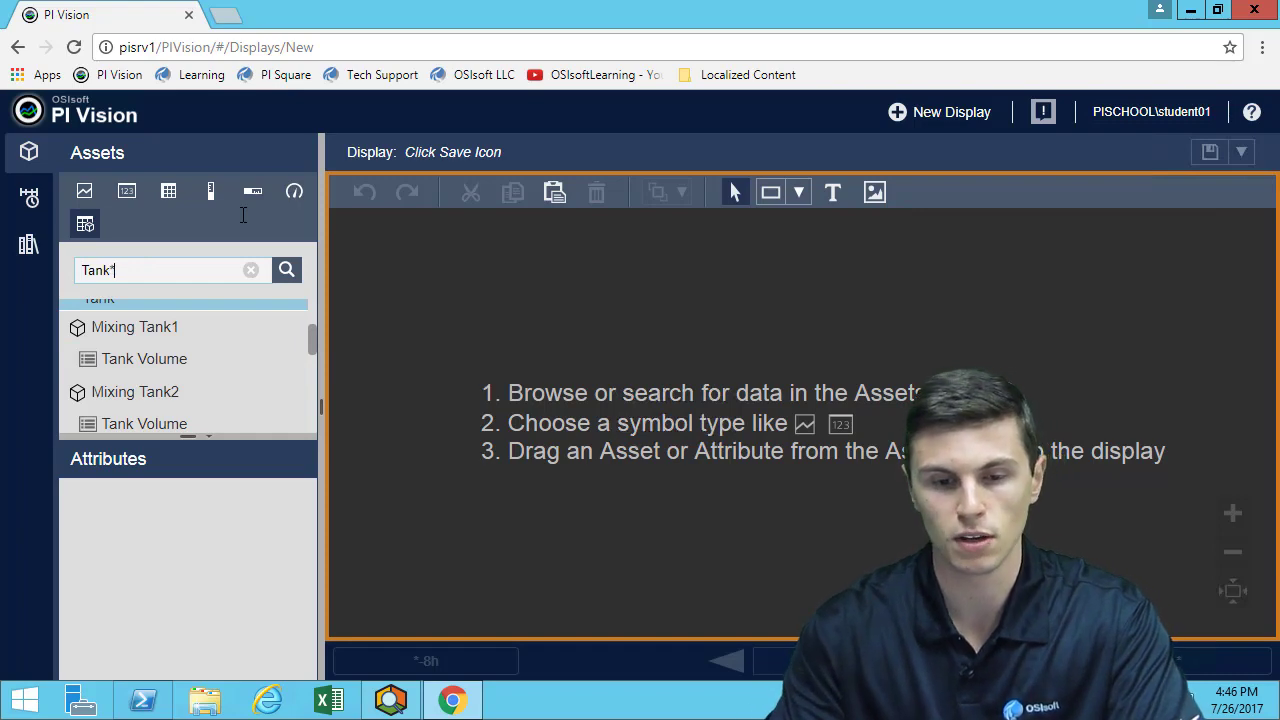
{"action": "key", "text": "Home"}
{"action": "type", "text": "*"}
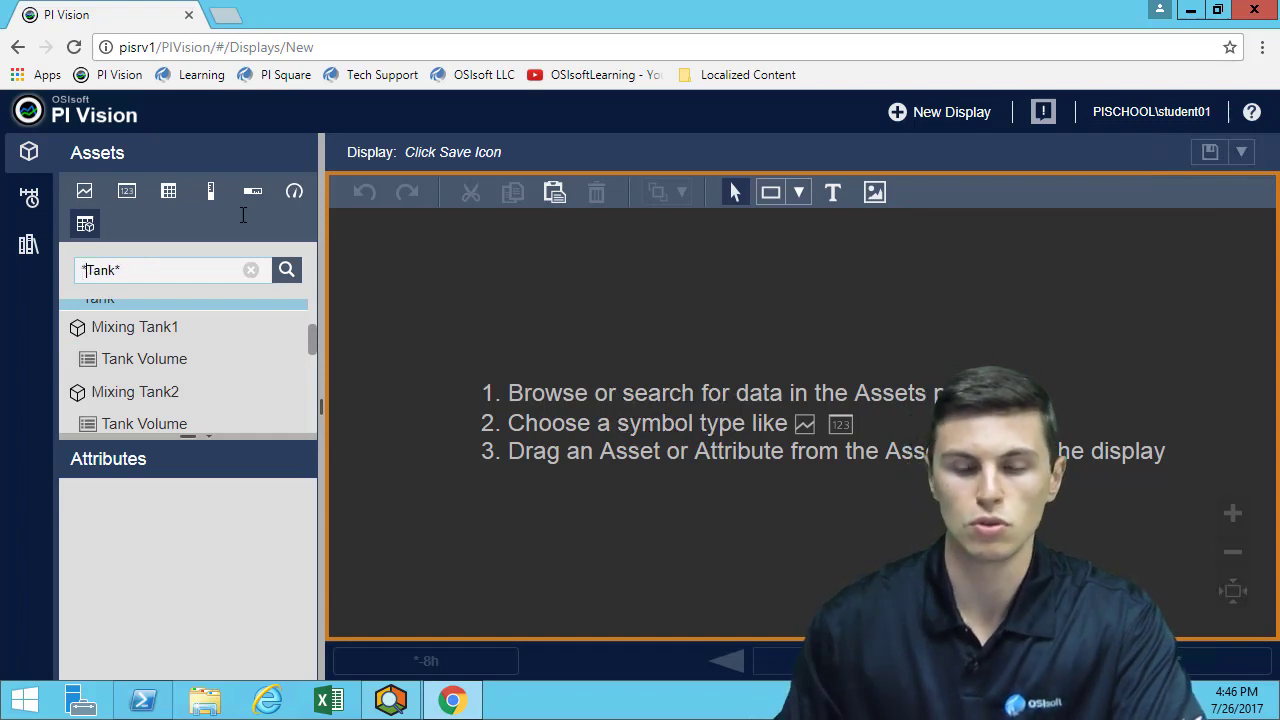
{"action": "left_click", "coordinate": [105, 271]}
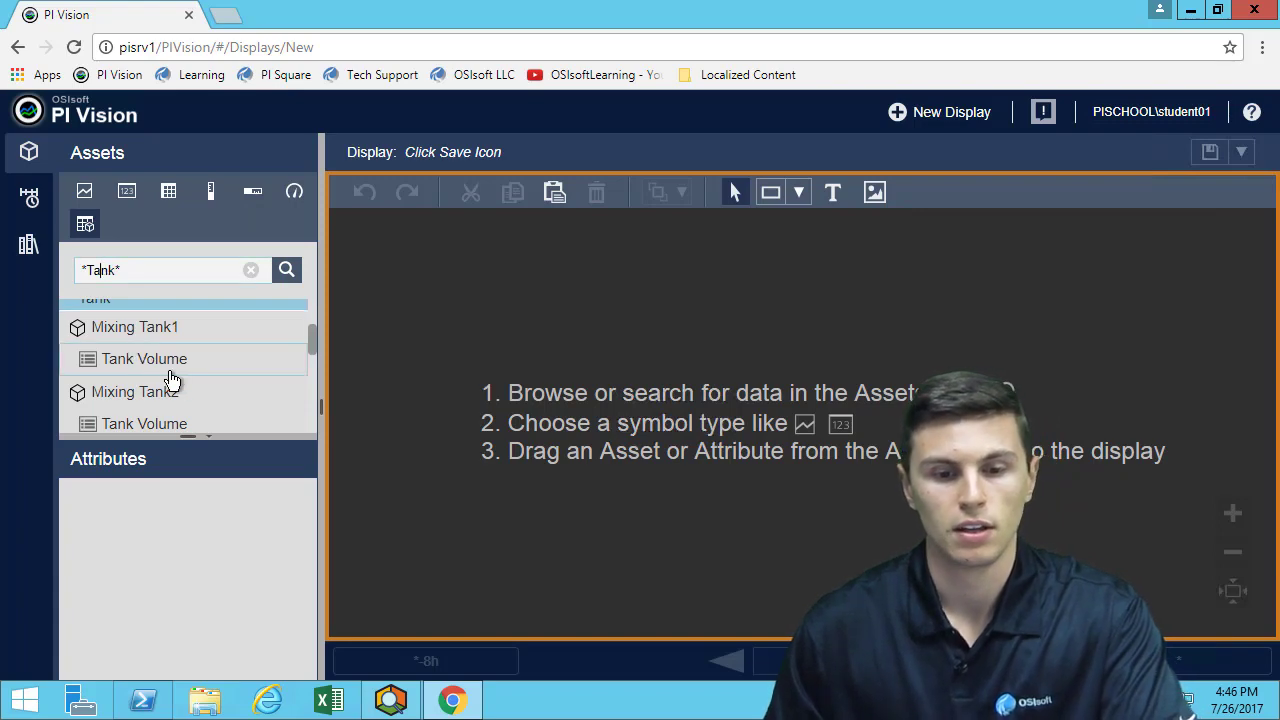
{"action": "key", "text": "Return"}
{"action": "scroll", "coordinate": [160, 410], "scroll_direction": "down", "scroll_amount": 2}
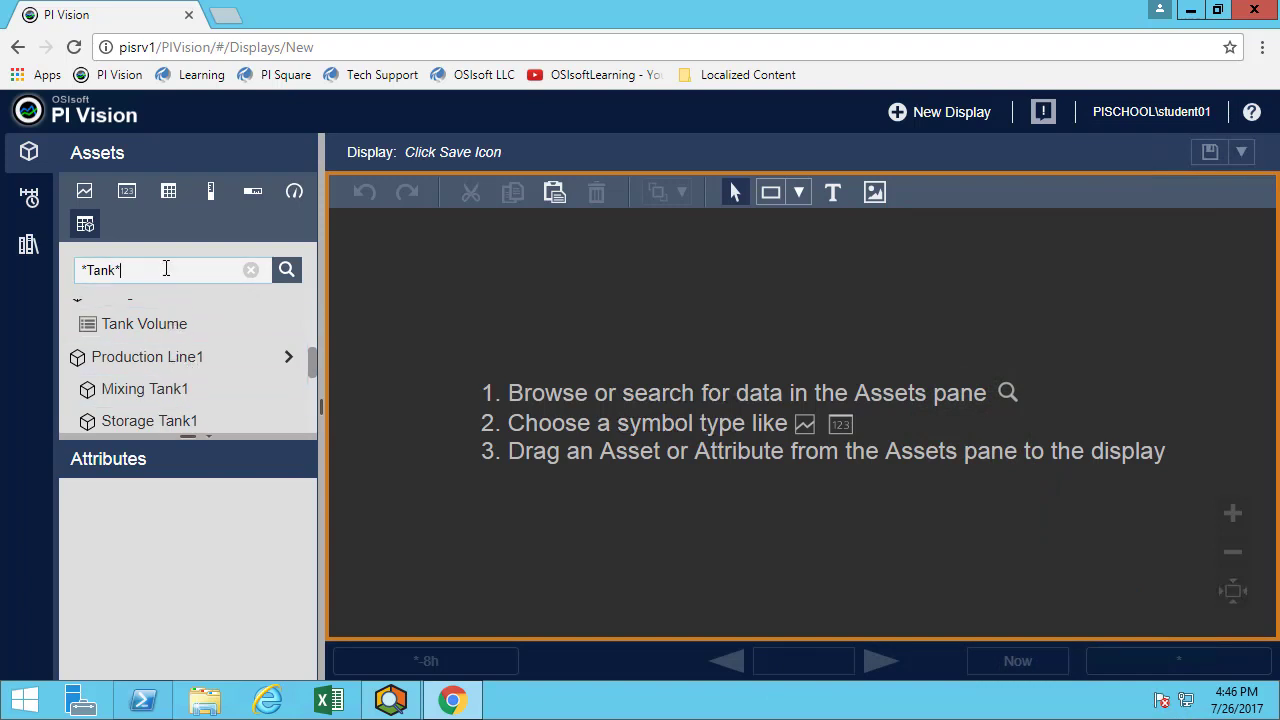
Replace the search text with 'Tank*' and run the search
{"action": "triple_click", "coordinate": [80, 270]}
{"action": "type", "text": "Ta"}
{"action": "type", "text": "nk"}
{"action": "type", "text": "1"}
{"action": "left_click", "coordinate": [287, 272]}
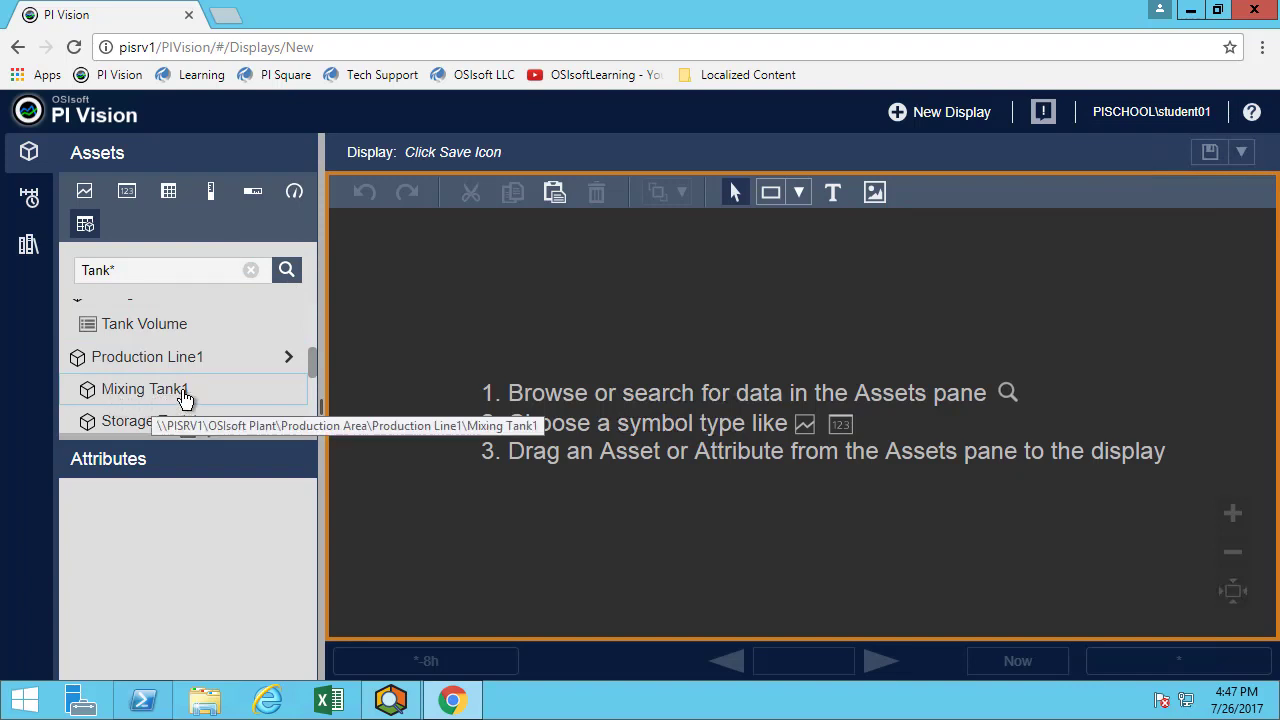
Search for 'Mix*Tank*' instead, which returns no matching elements
{"action": "left_click", "coordinate": [125, 270]}
{"action": "left_click_drag", "start_coordinate": [125, 270], "coordinate": [37, 281]}
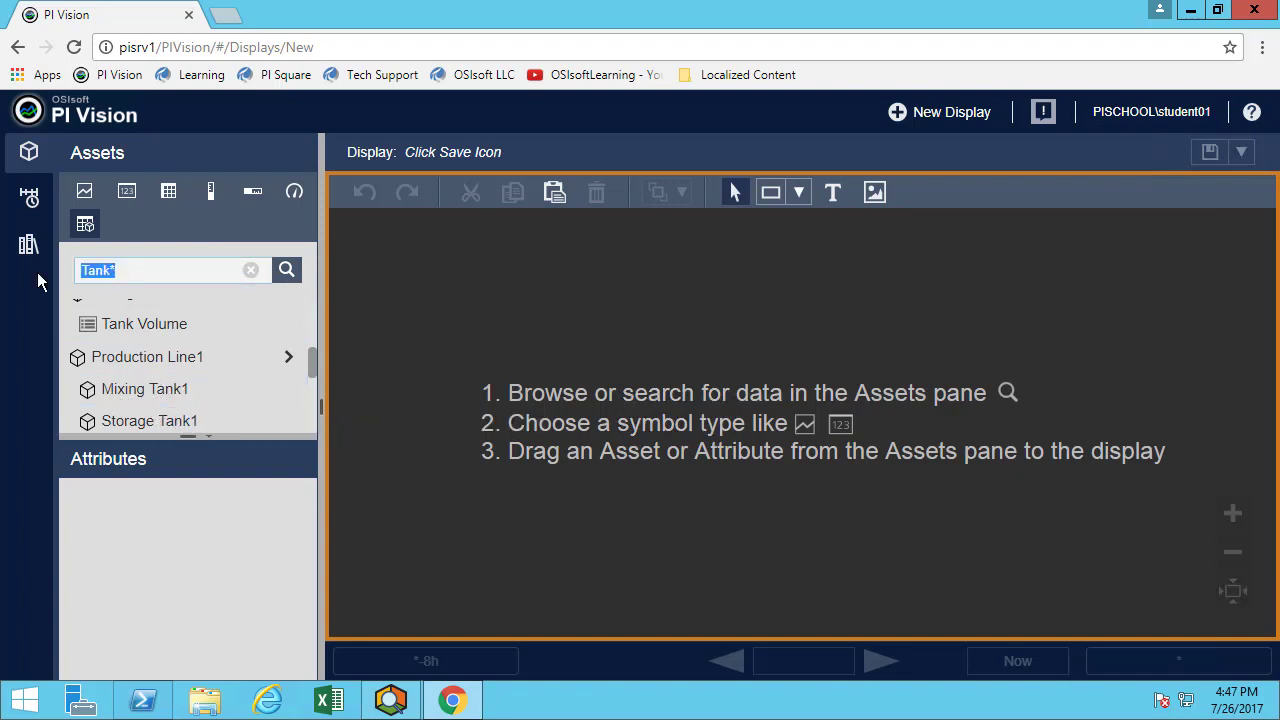
{"action": "type", "text": "Mix*Tank*"}
{"action": "left_click", "coordinate": [286, 270]}
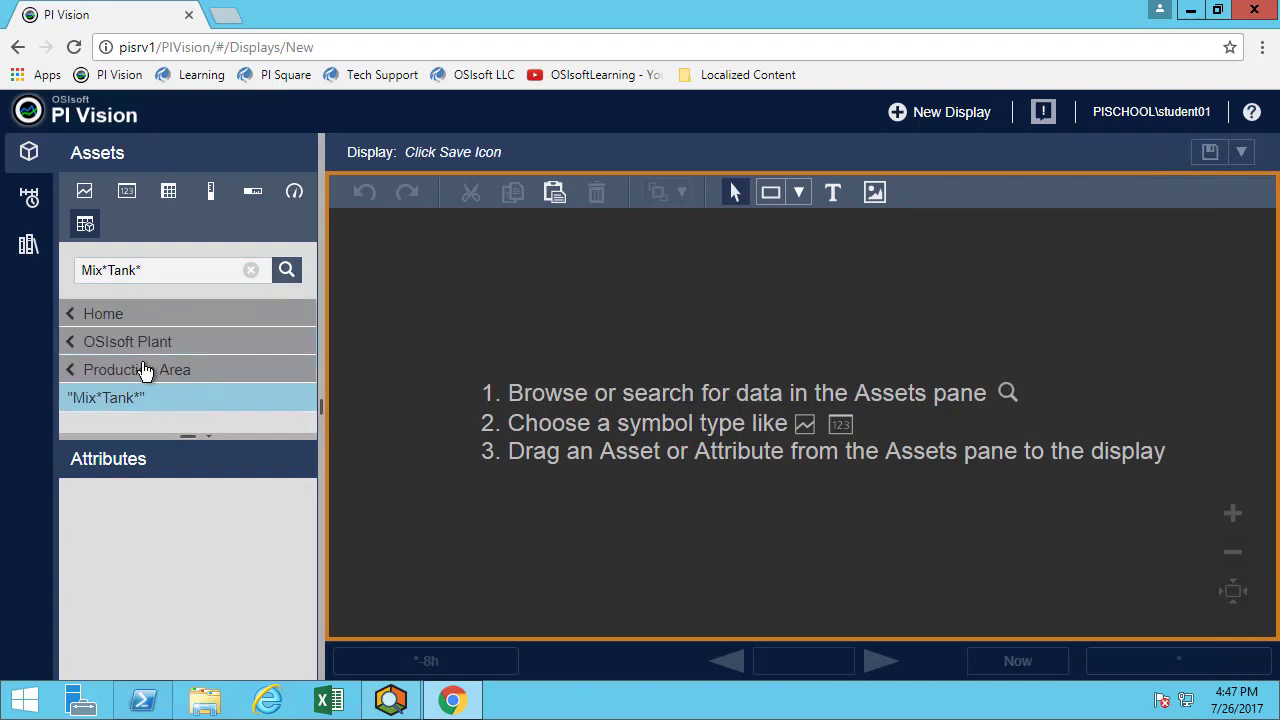
{"action": "left_click", "coordinate": [106, 270]}
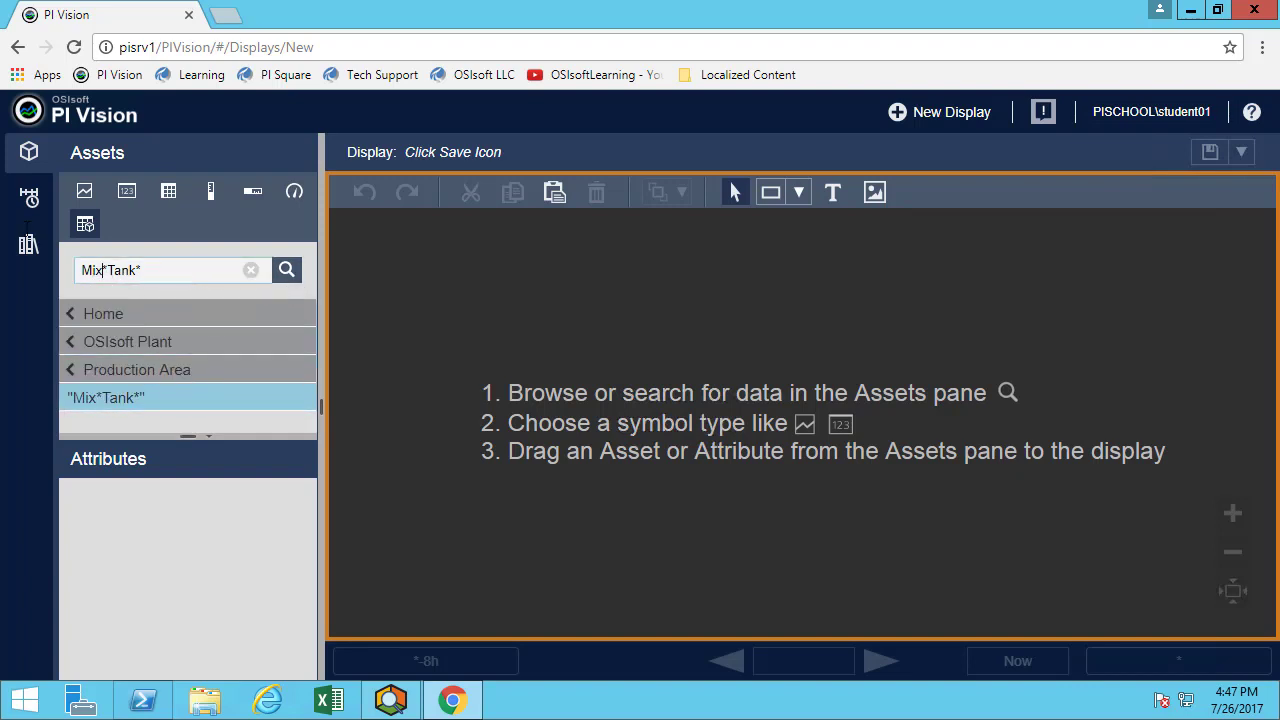